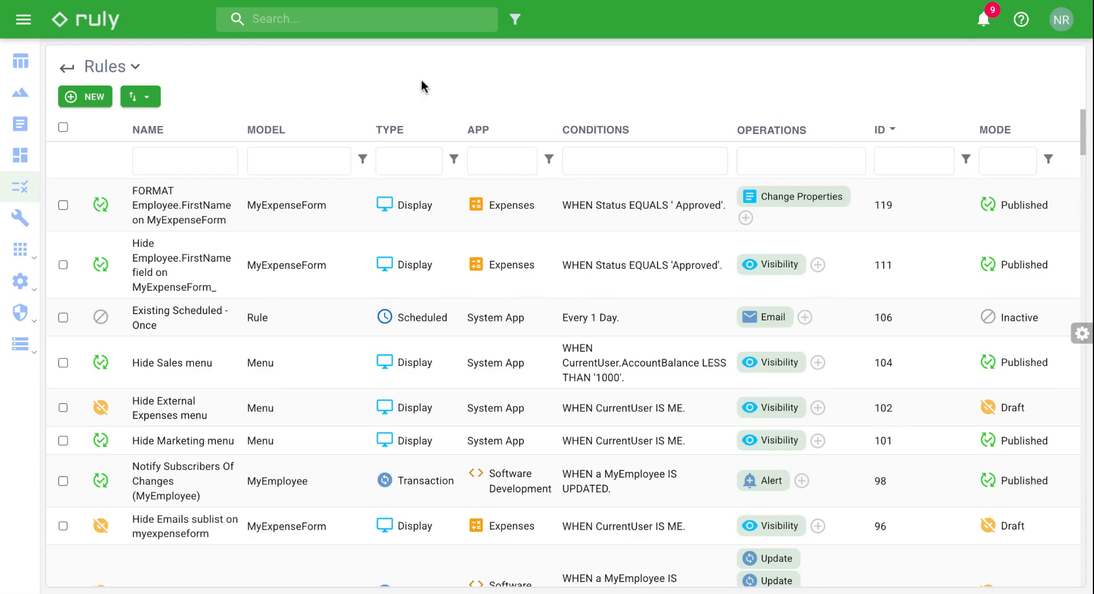
Step: Create a new Scheduled rule named 'Send Monthly Expense Summary'
click(94, 103)
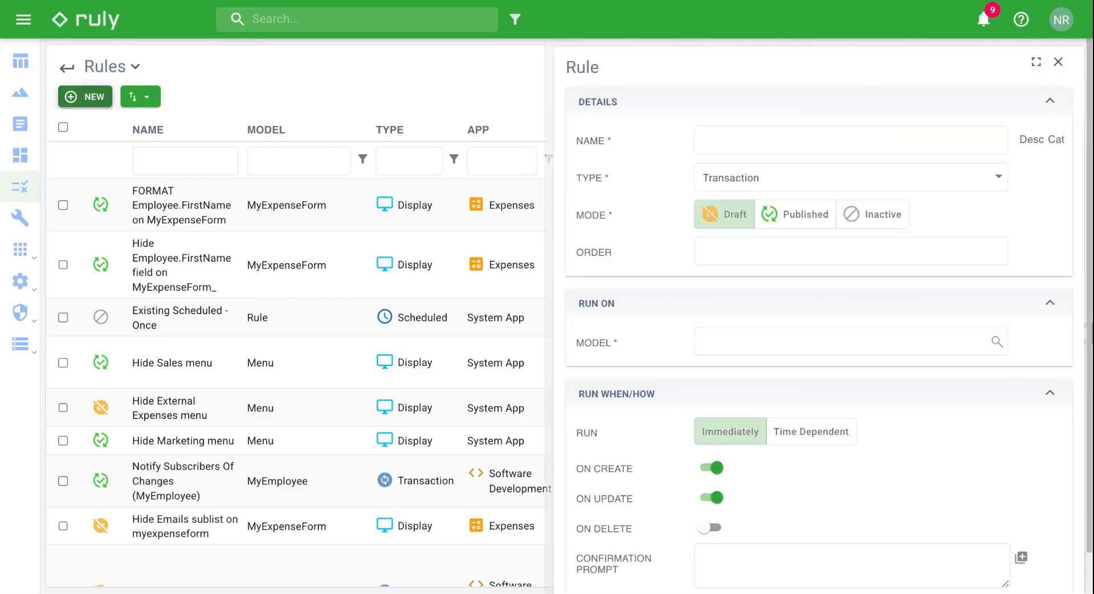
click(751, 183)
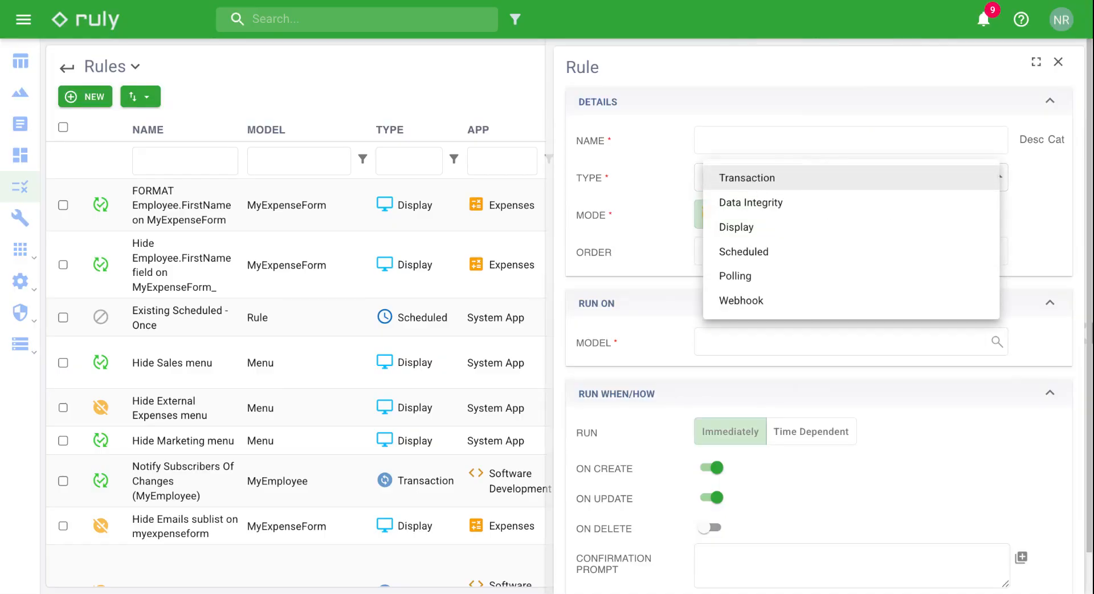
click(744, 252)
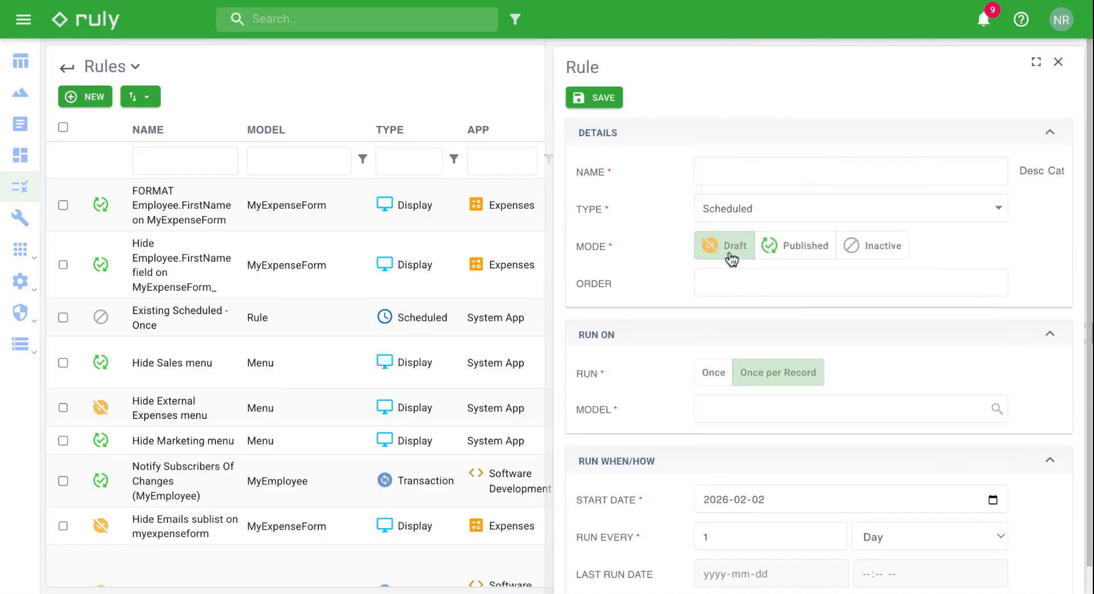
click(707, 172)
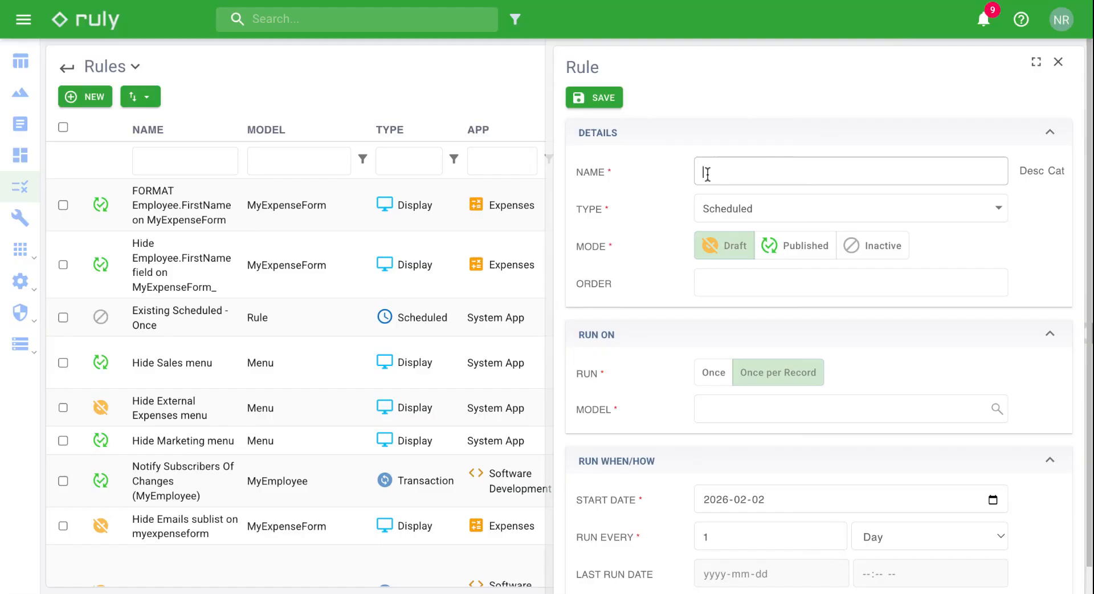
text(Send Monthly Expense Summary)
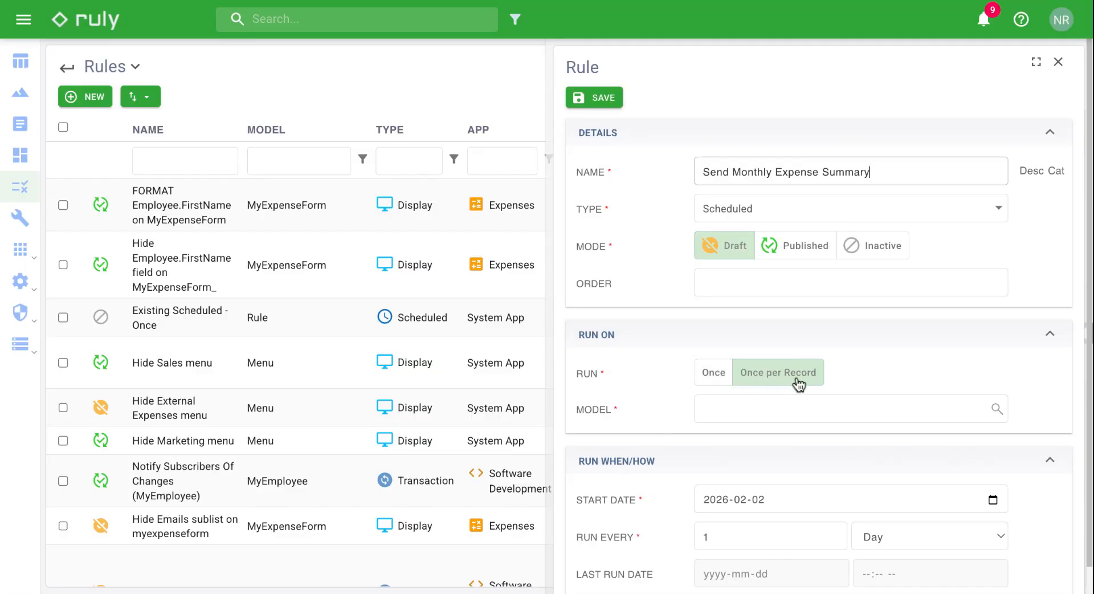
Step: Set the rule's model to User by searching 'user'
click(764, 420)
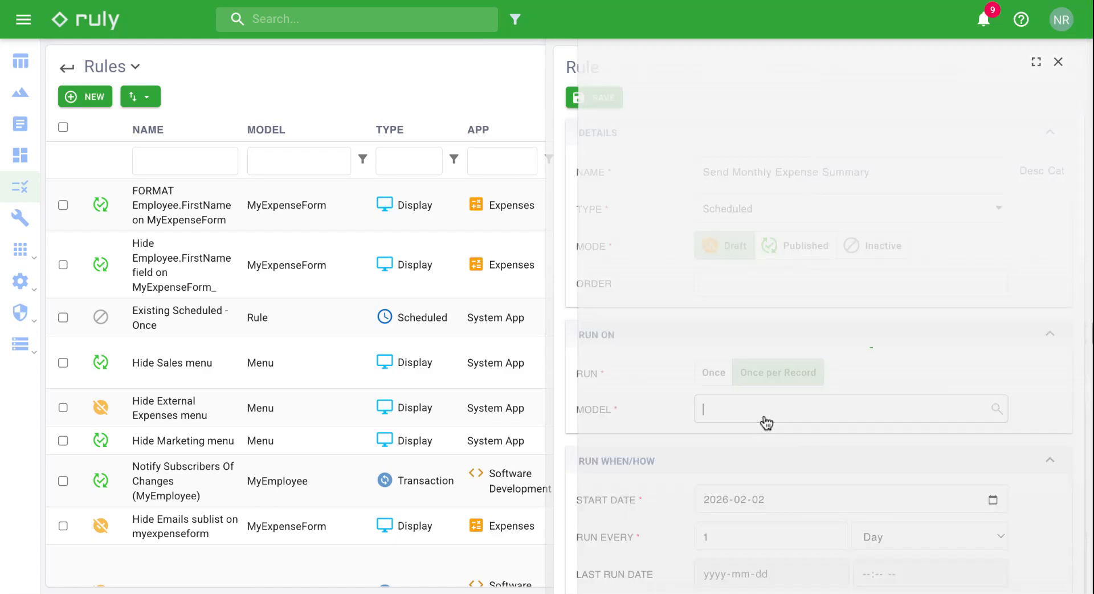
click(706, 128)
text(user)
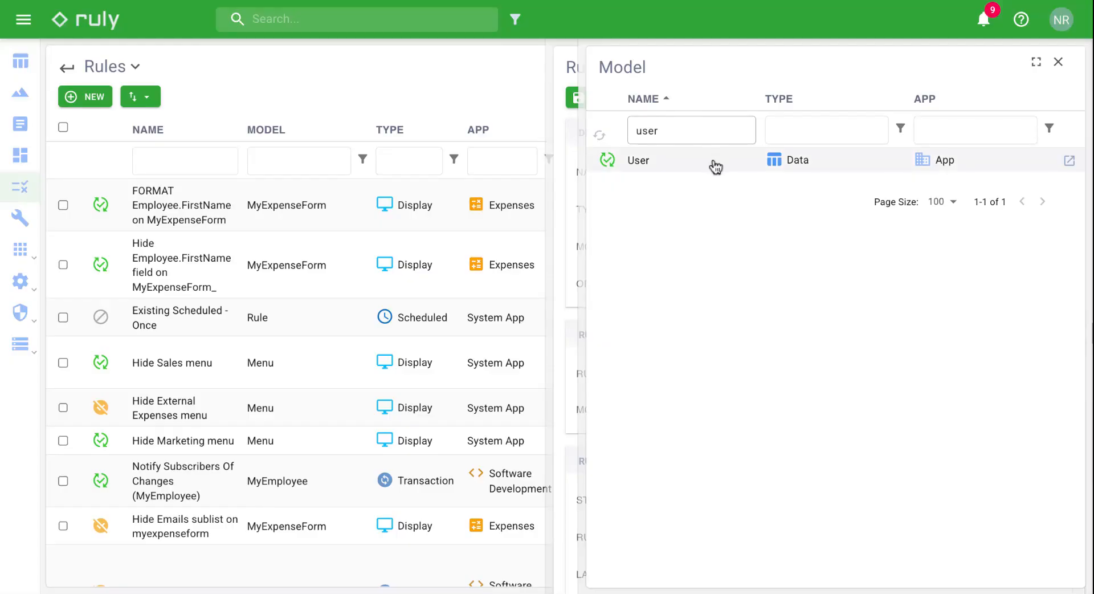
click(713, 163)
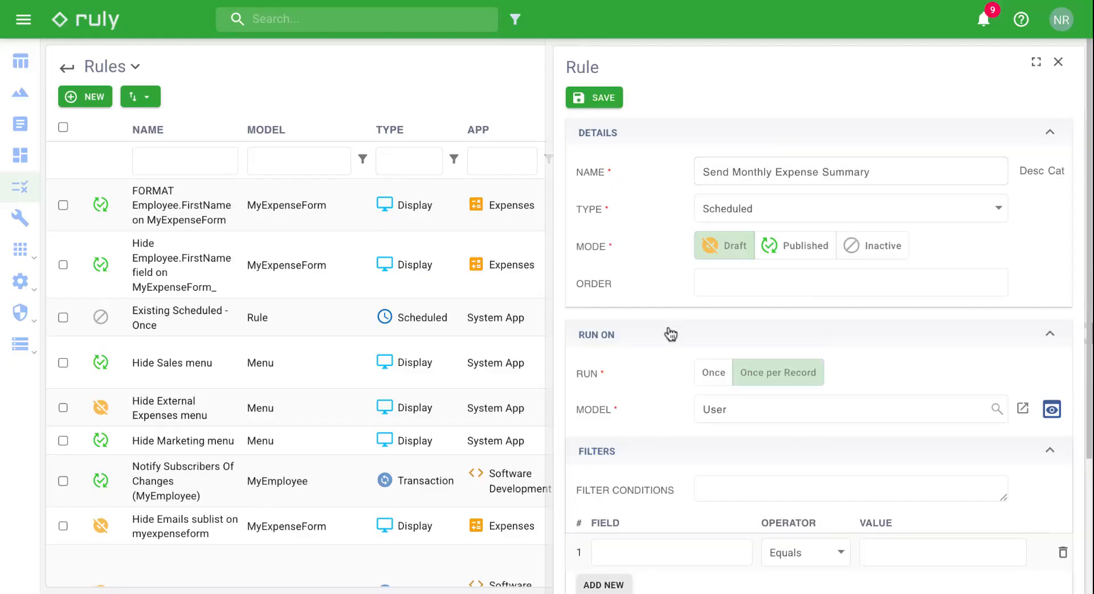
Step: Add a filter condition on the Inactive field
scroll(671, 334, down, 2)
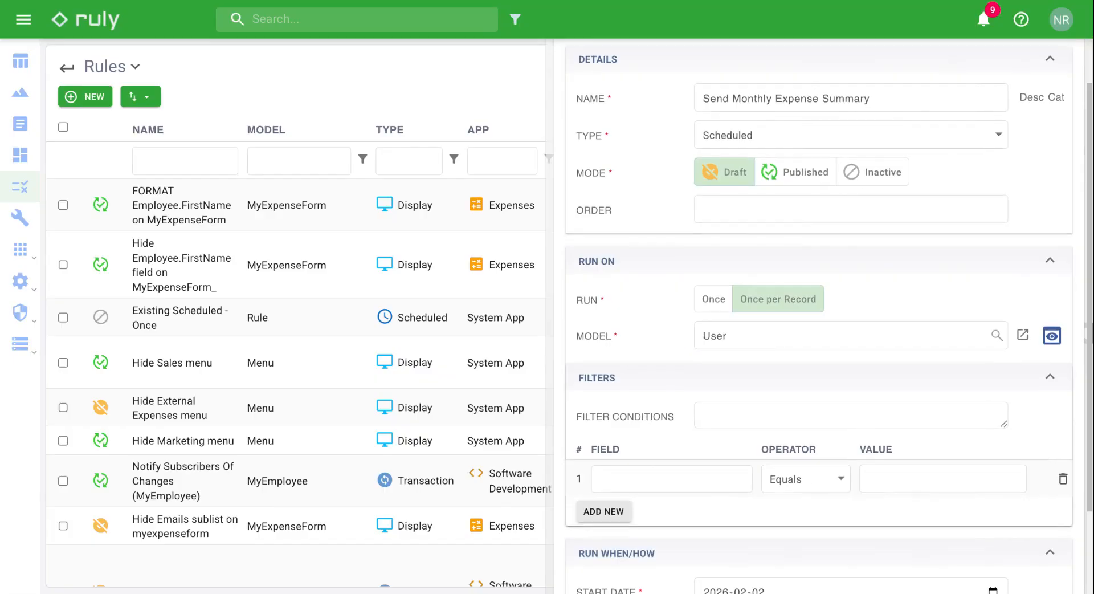
click(649, 484)
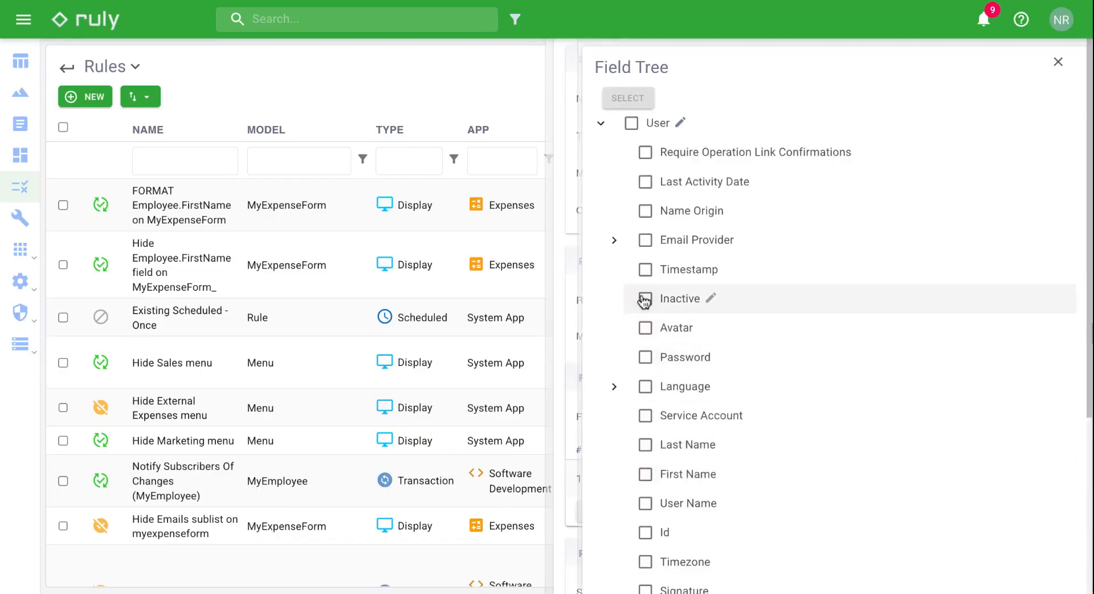
click(645, 298)
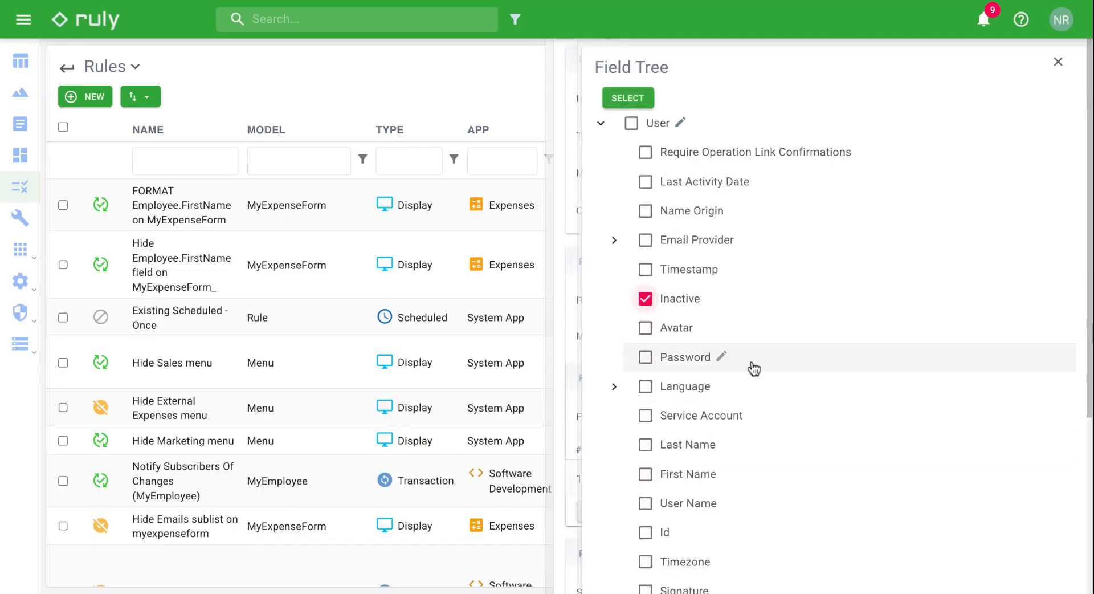
click(632, 102)
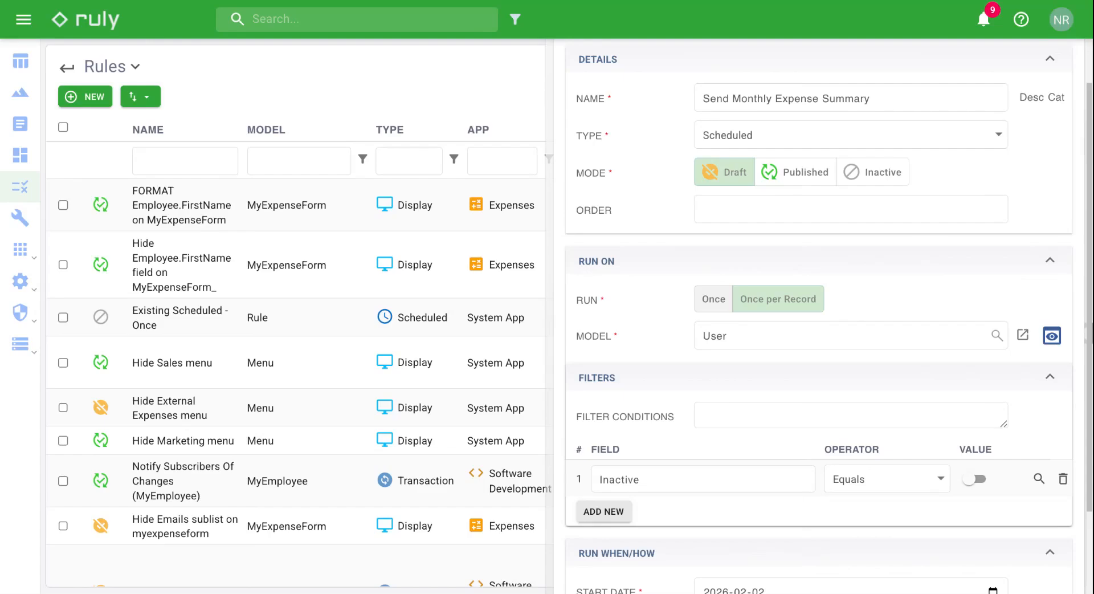
Step: Set Run to Once and the repeat interval to every 1 Month
click(714, 298)
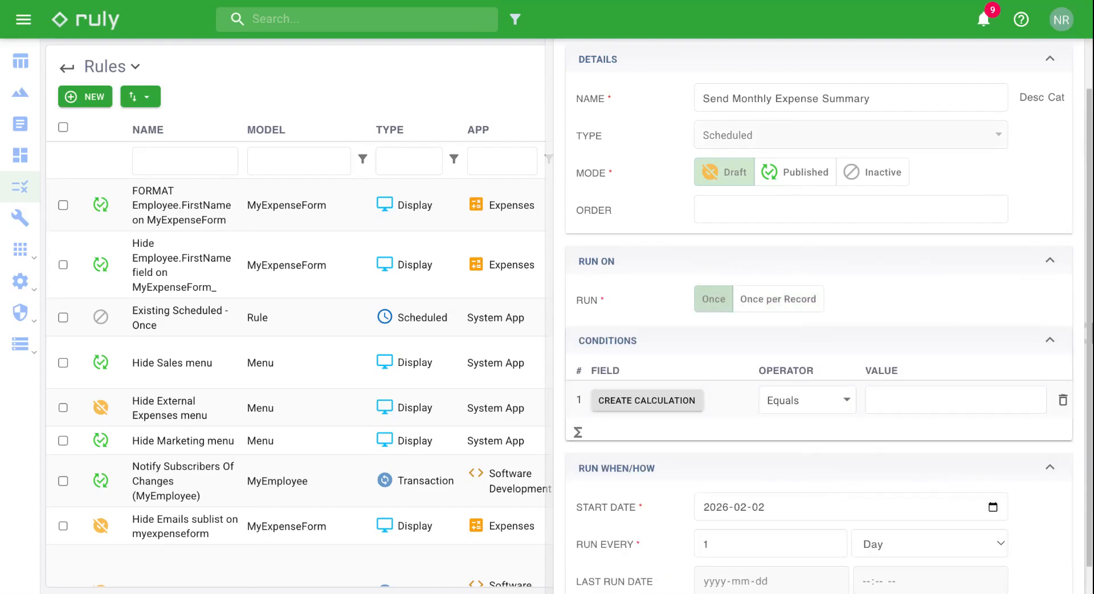
scroll(644, 555, down, 2)
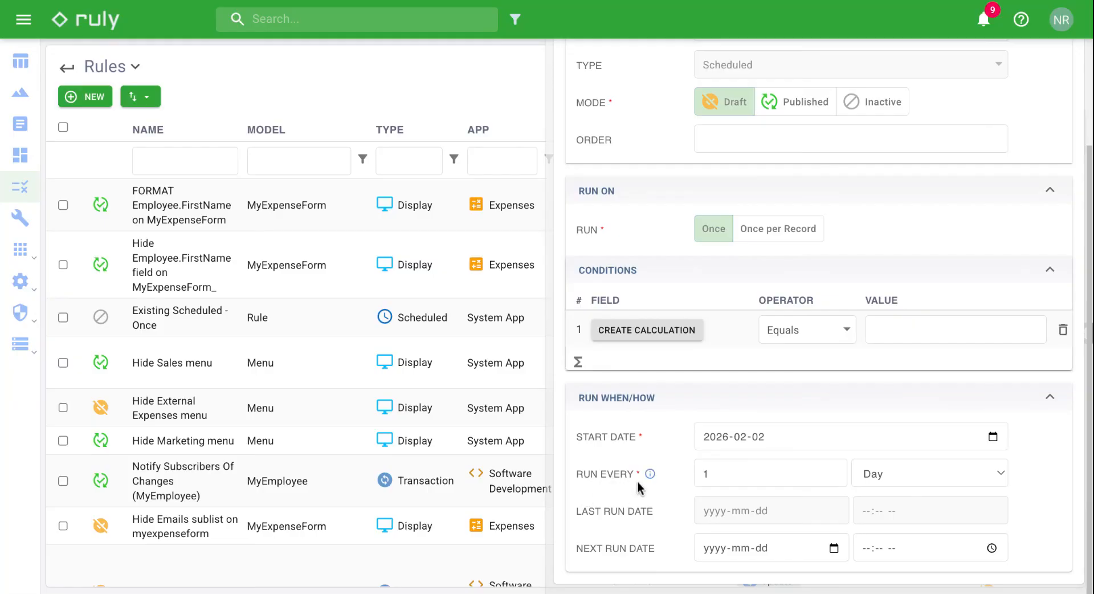
click(896, 479)
click(896, 506)
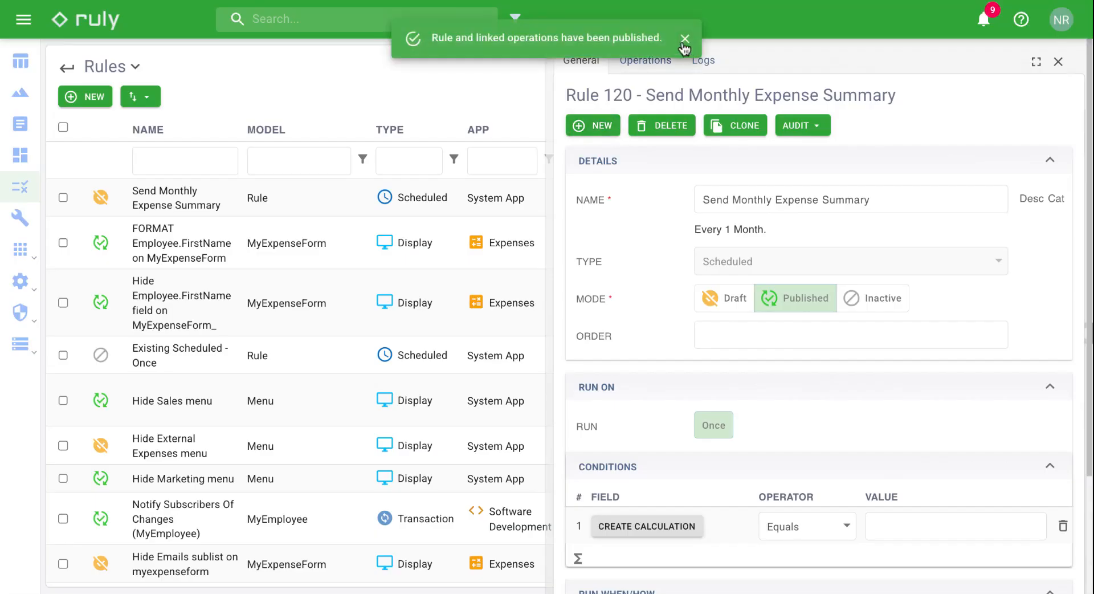
Step: Dismiss the publish message and add a new Email operation to the rule
click(683, 44)
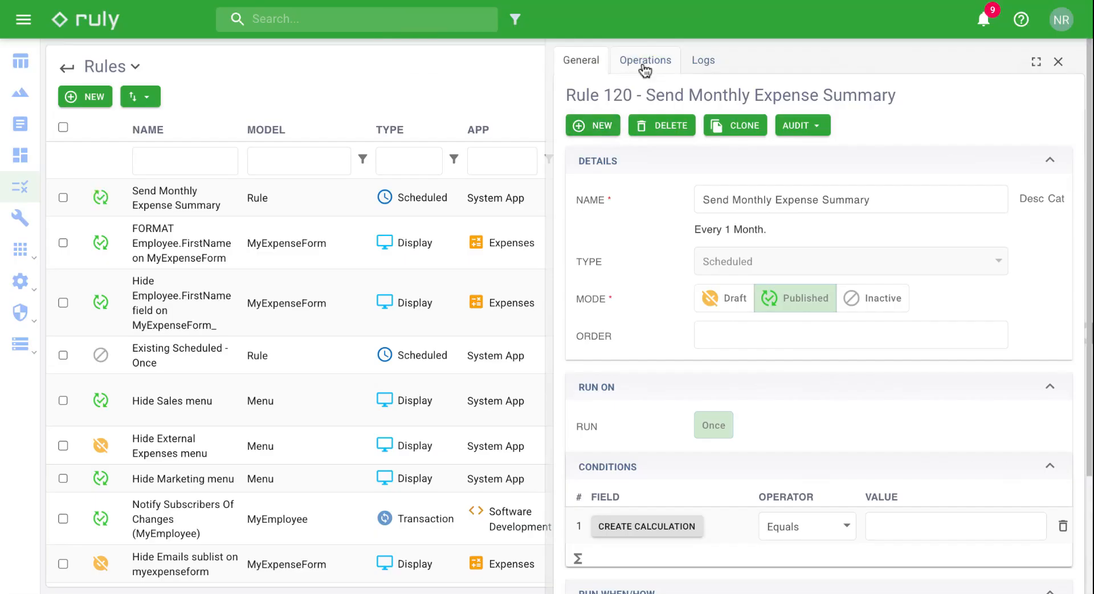
click(644, 61)
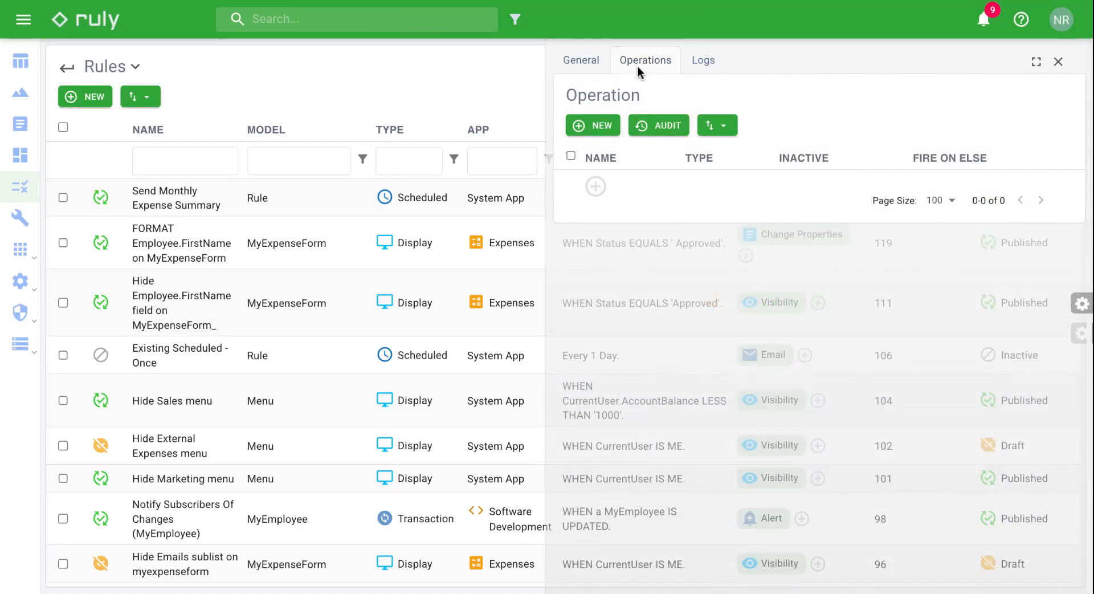
click(593, 129)
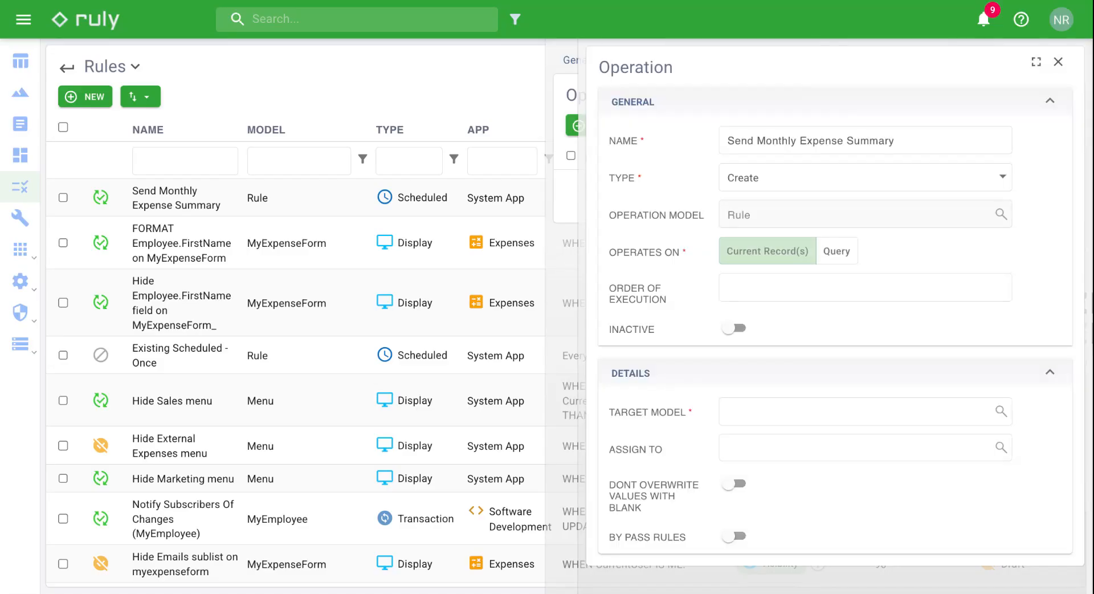
click(789, 176)
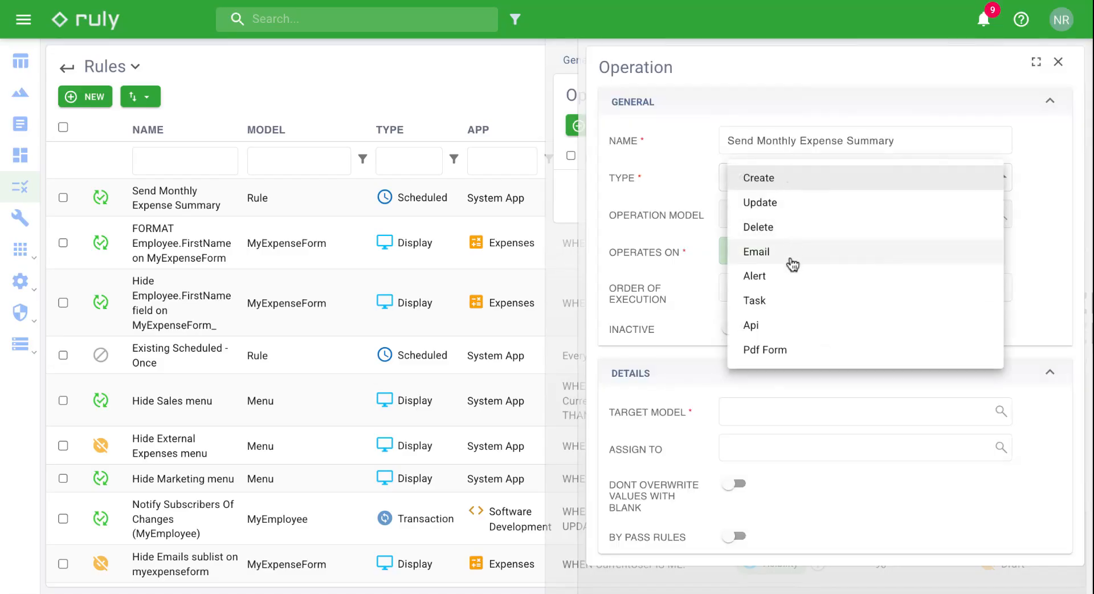
click(792, 263)
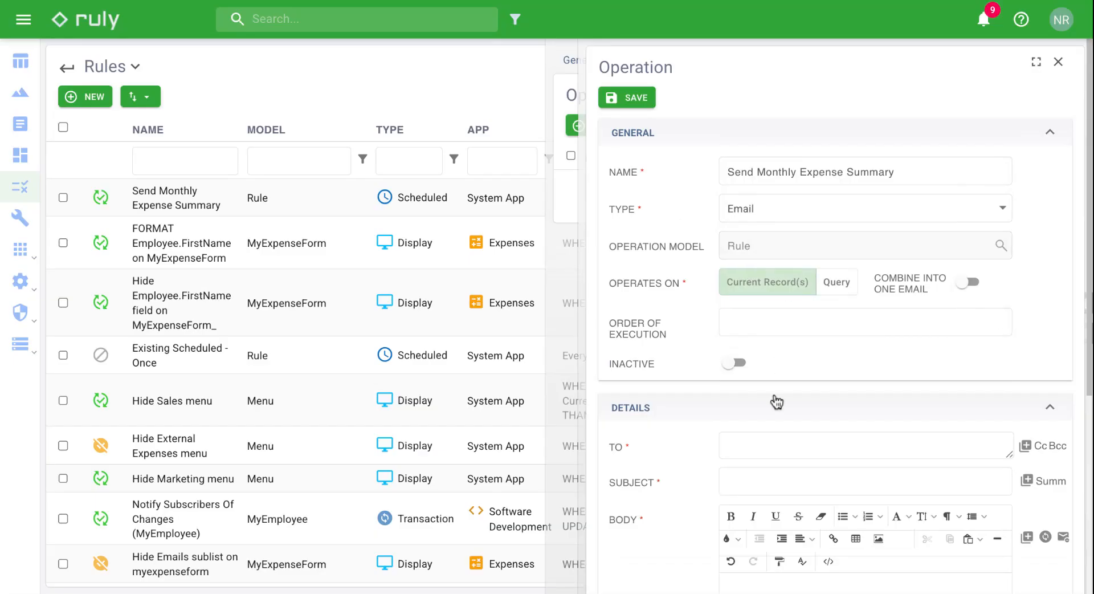
Step: Address the email to the CFO, subject 'Monthly Expense Summary', body 'See attached for Expense from the previous month'
scroll(777, 402, down, 3)
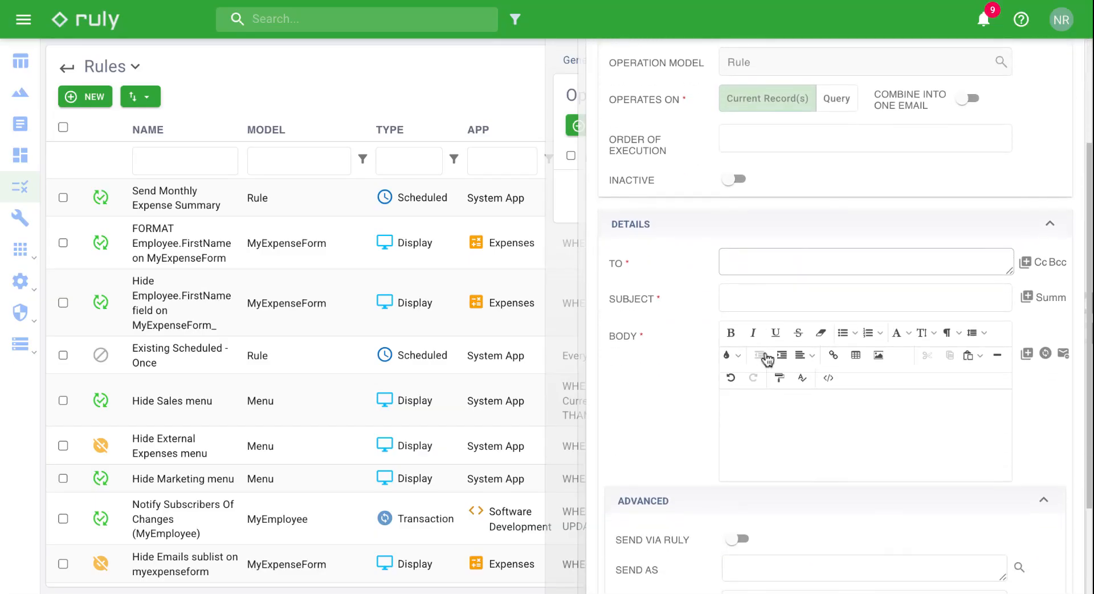
click(758, 275)
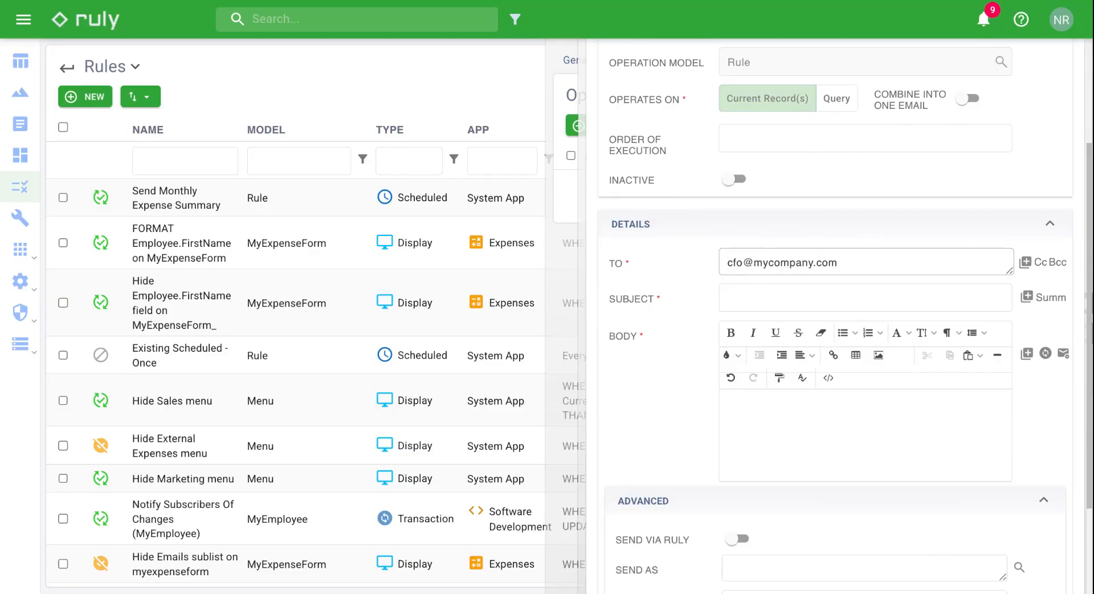
click(780, 294)
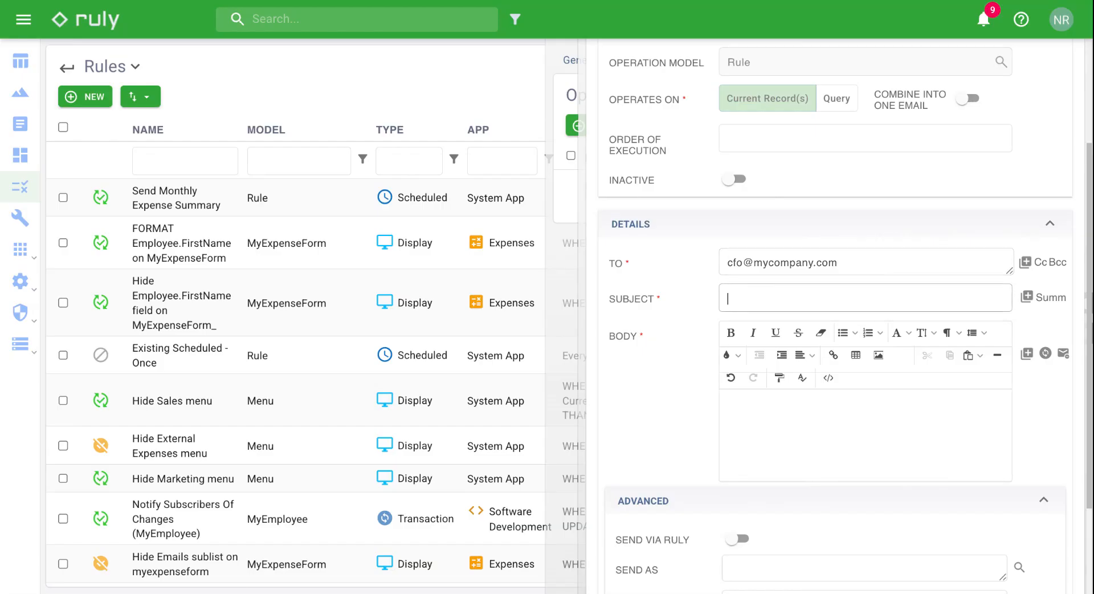
text(Monthly Expense Summary)
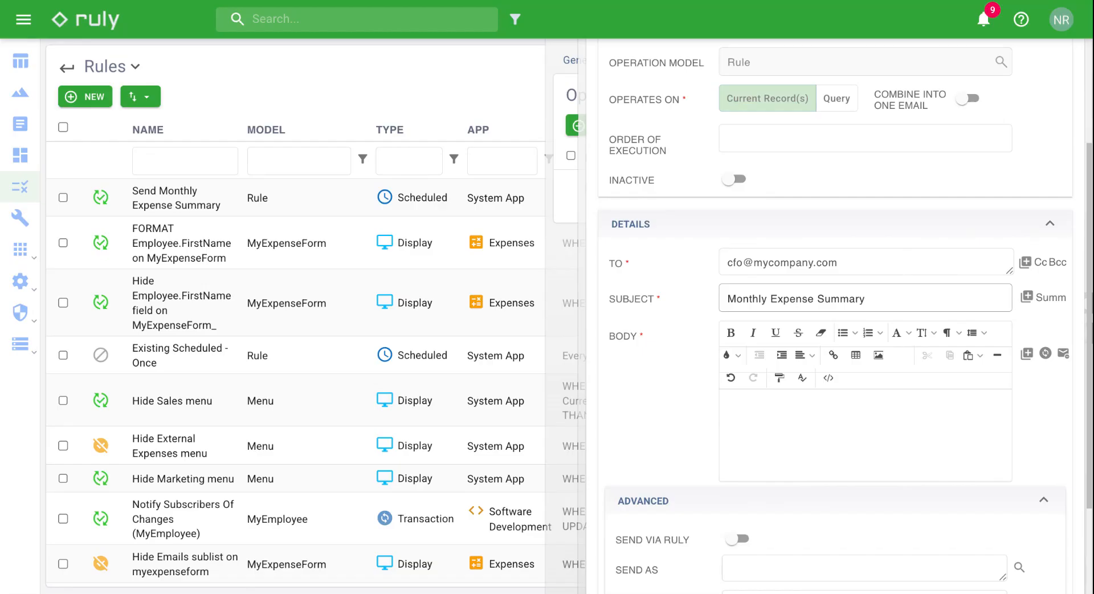
click(791, 413)
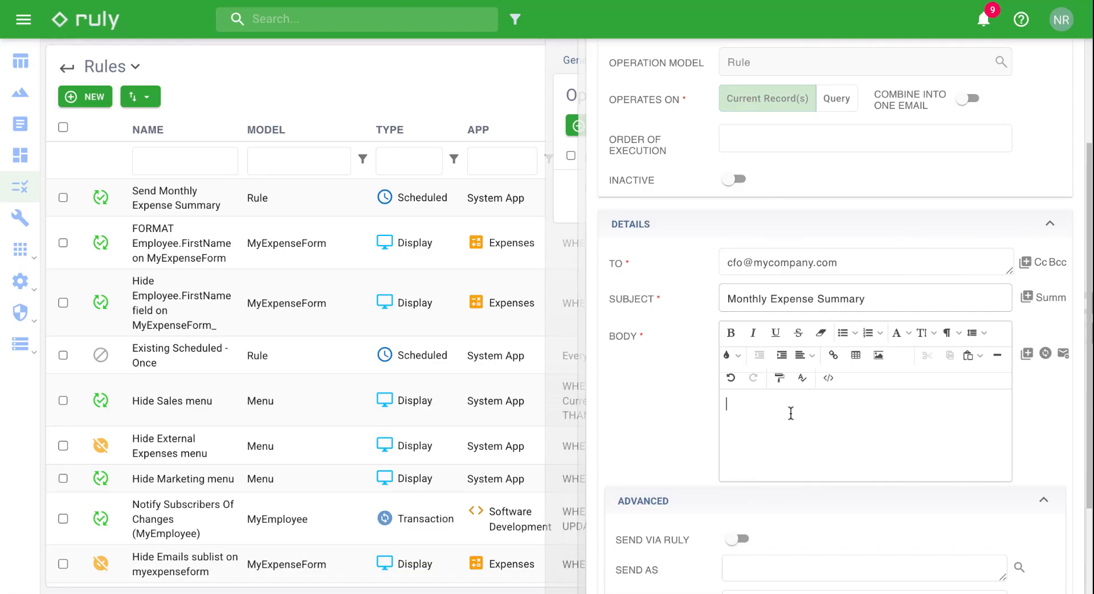
text(See attached for Expense from )
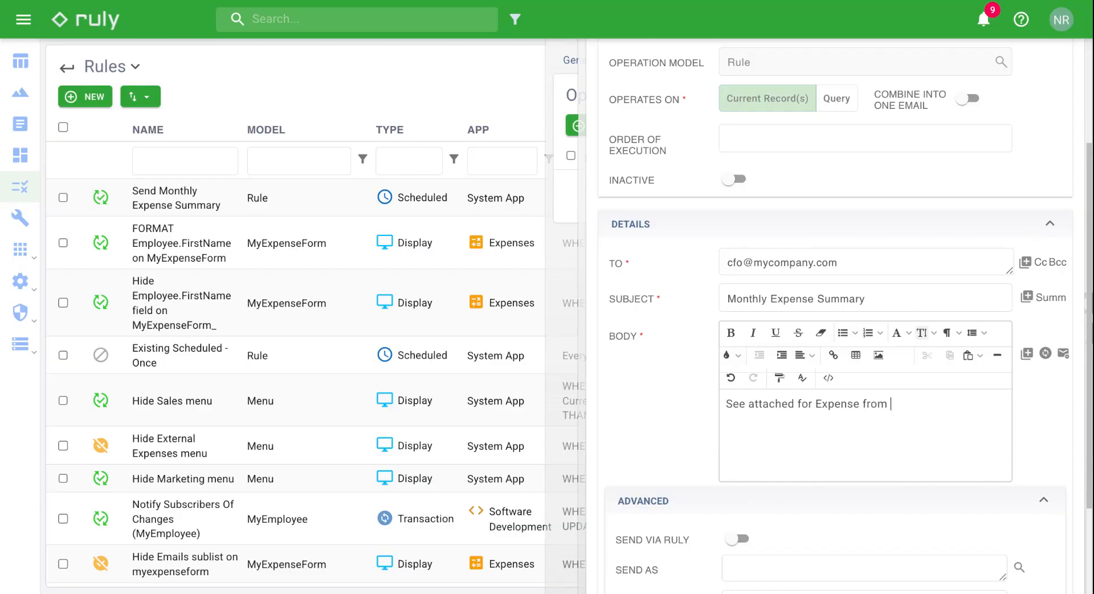
text(the previous month)
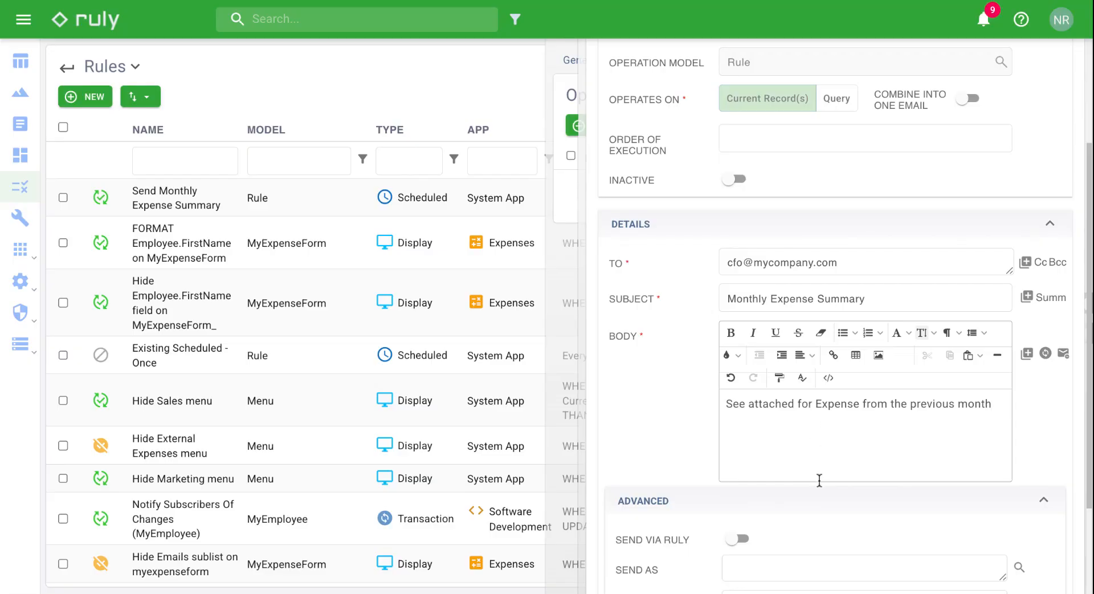
Step: Switch on Attach Data for the email
scroll(820, 480, down, 1)
scroll(820, 480, down, 3)
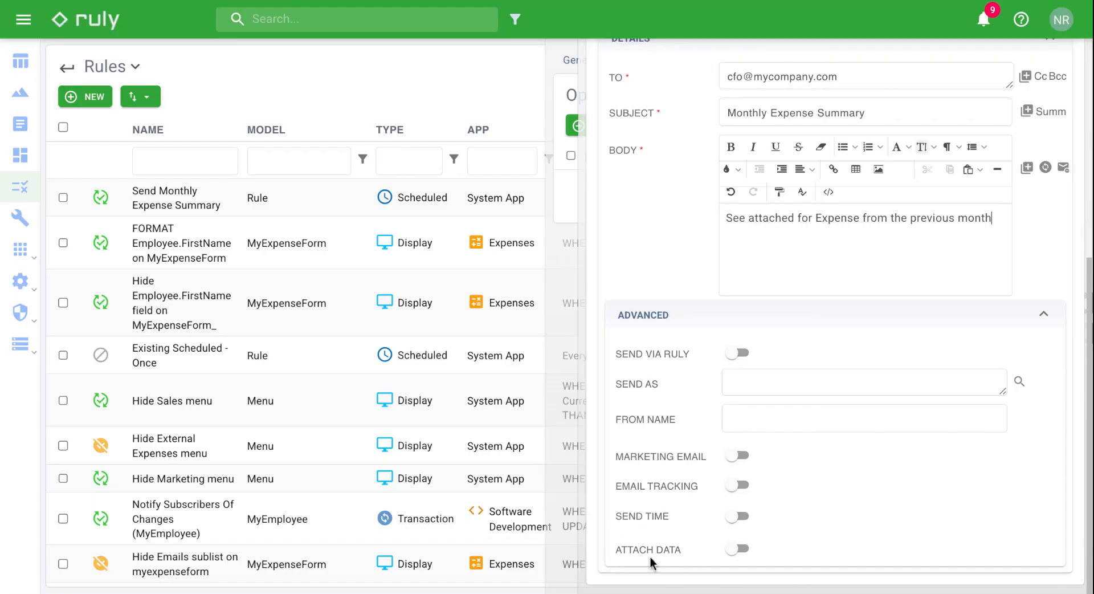
click(742, 550)
scroll(883, 530, down, 2)
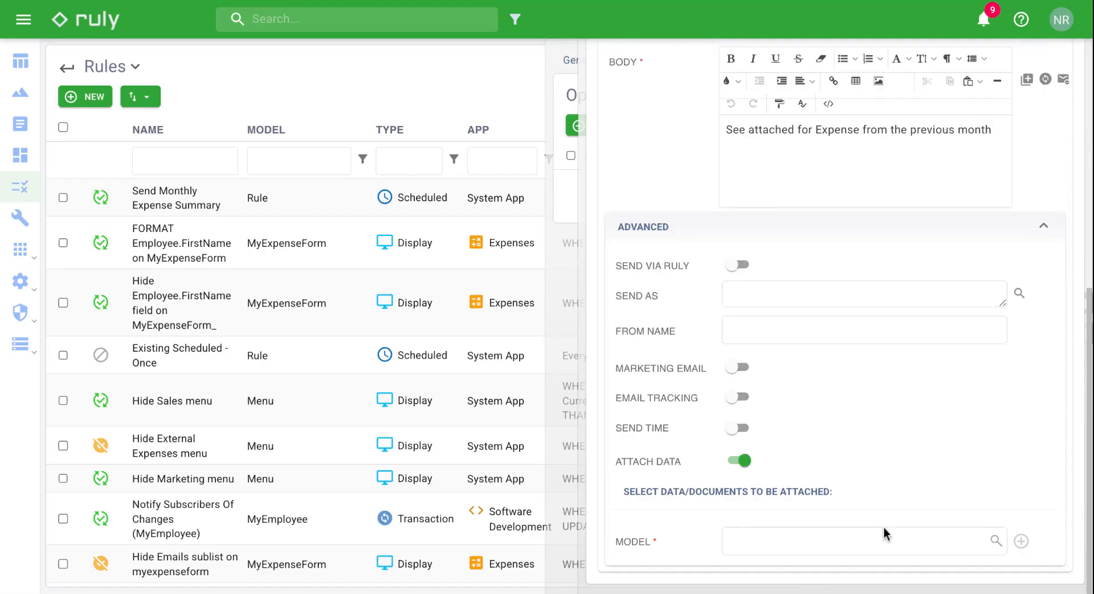
Step: Set the attachment model to MyExpenseForm by searching 'expense'
click(769, 548)
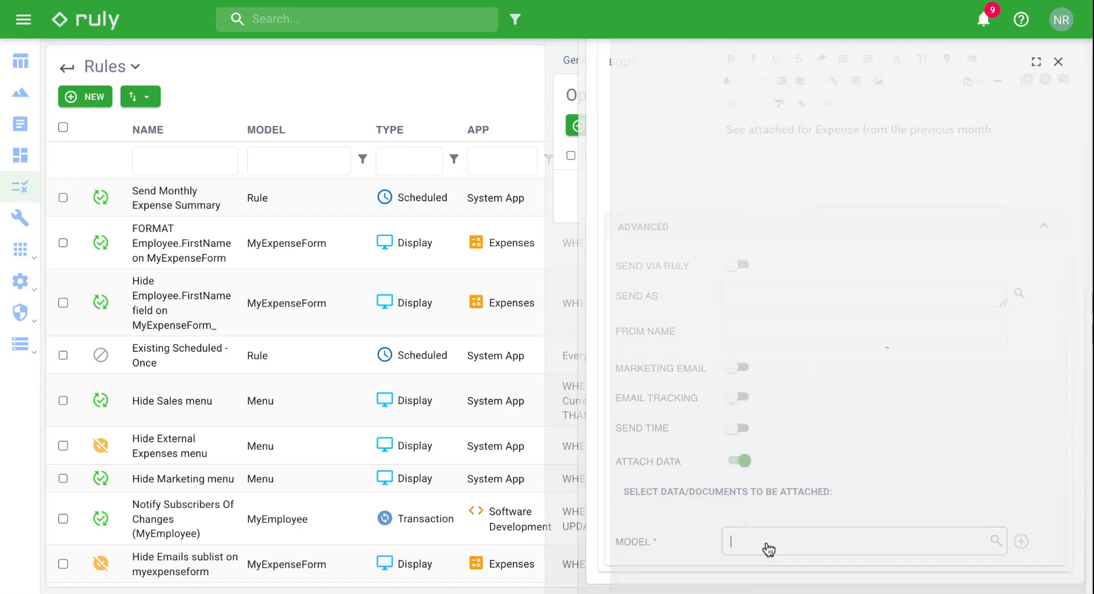
click(730, 165)
text(expense)
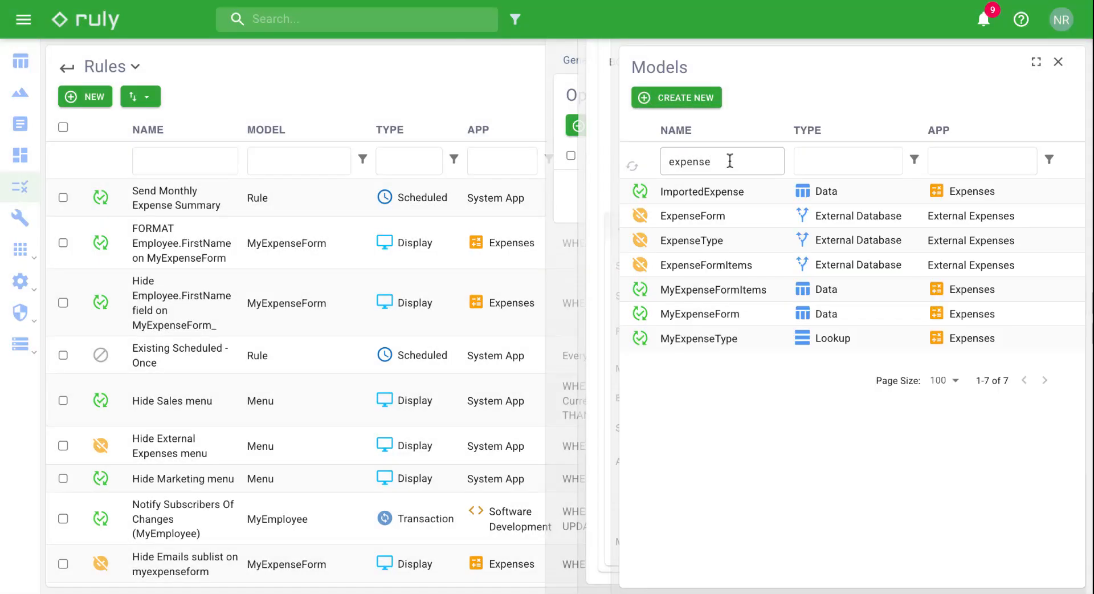
click(722, 314)
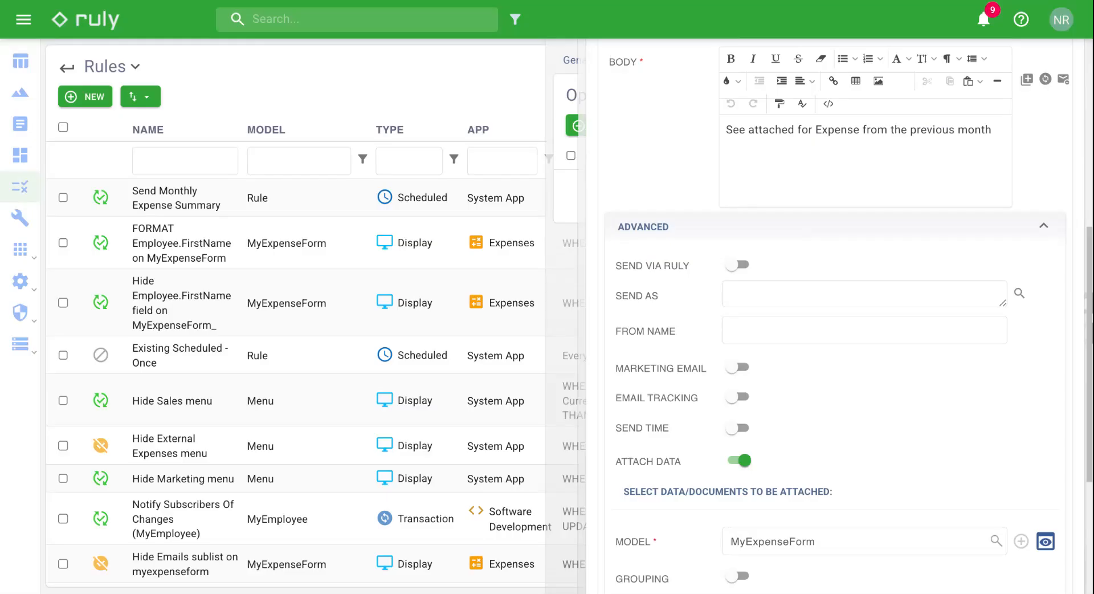
Step: Select Total Claim Amount, Employee and other expense fields for the attached table
scroll(848, 310, down, 3)
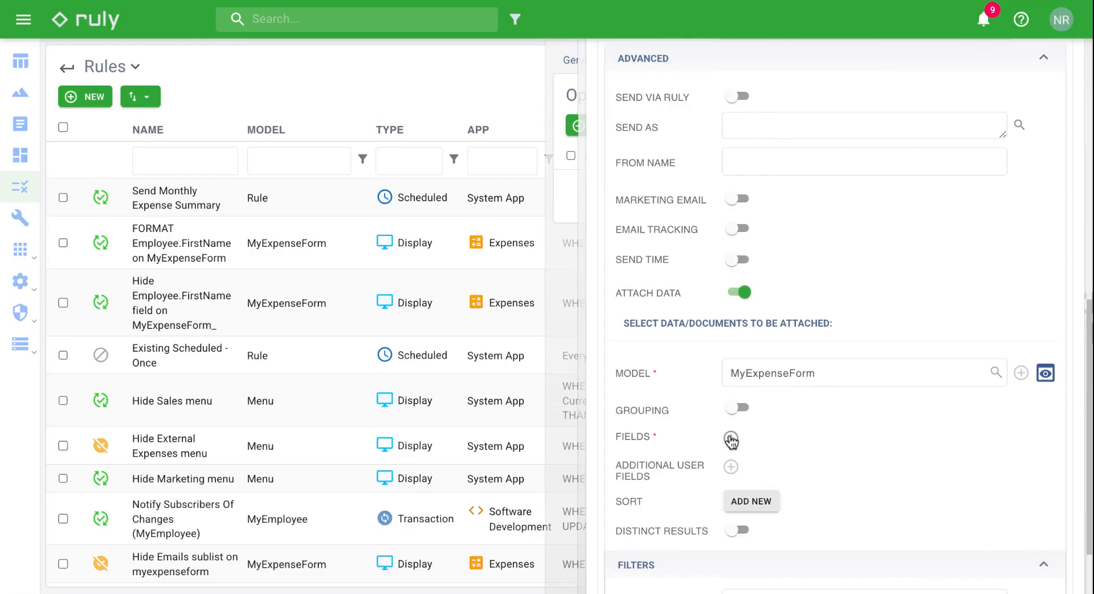
click(732, 441)
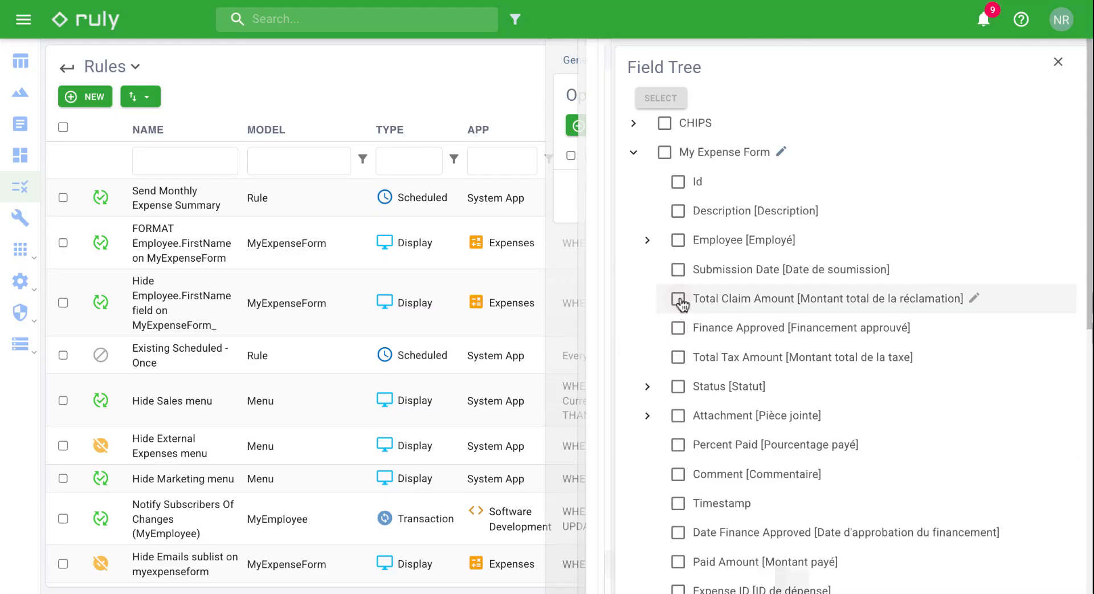
click(678, 298)
click(678, 239)
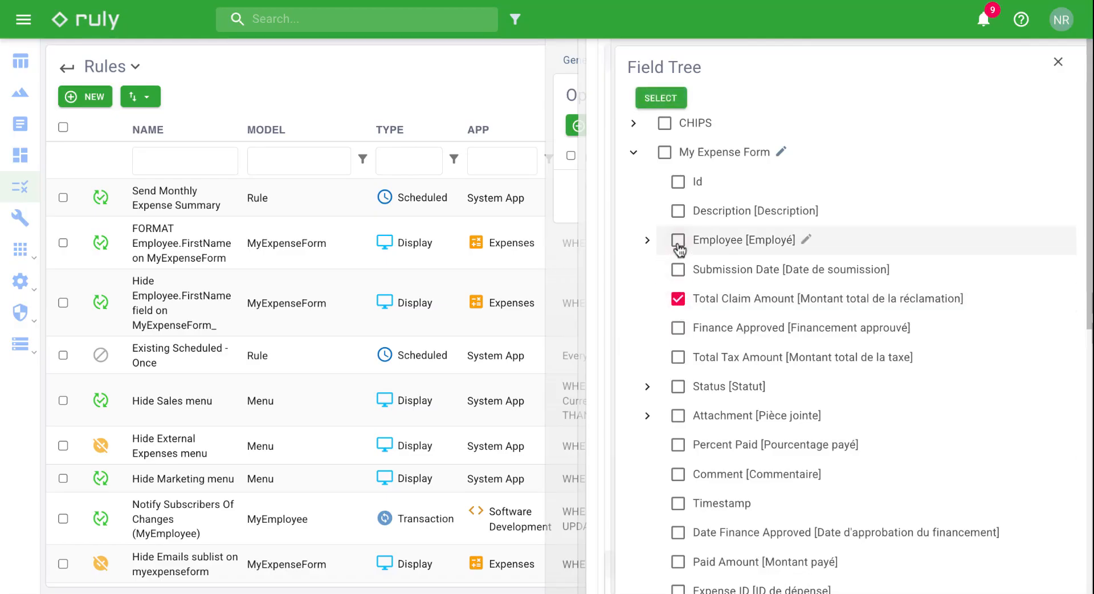
click(678, 210)
click(663, 100)
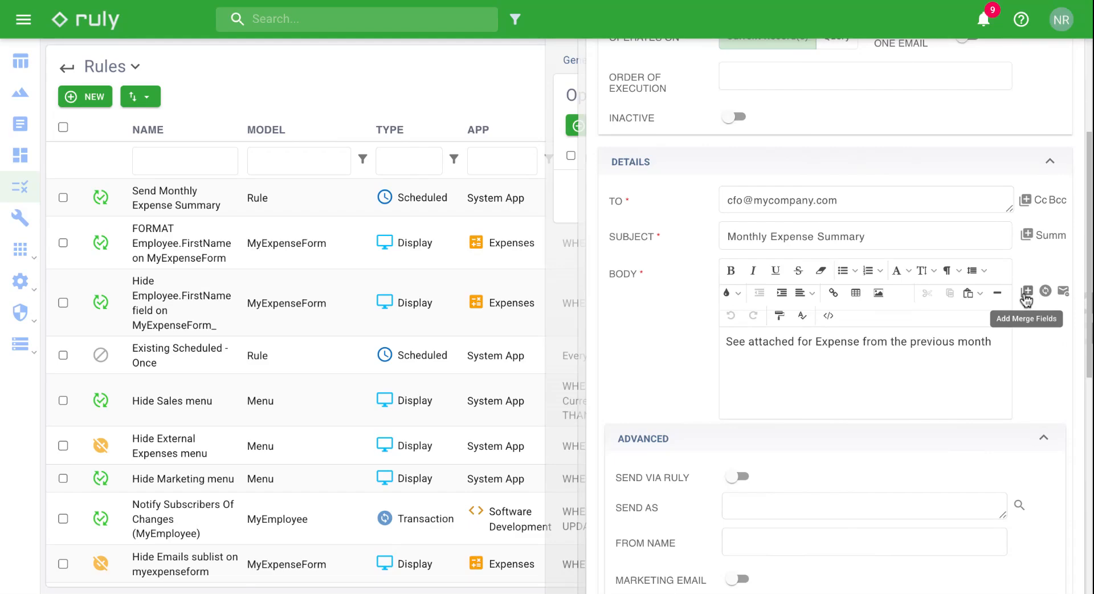
Step: Insert the Attach Data Table special merge field into the email body
click(1025, 295)
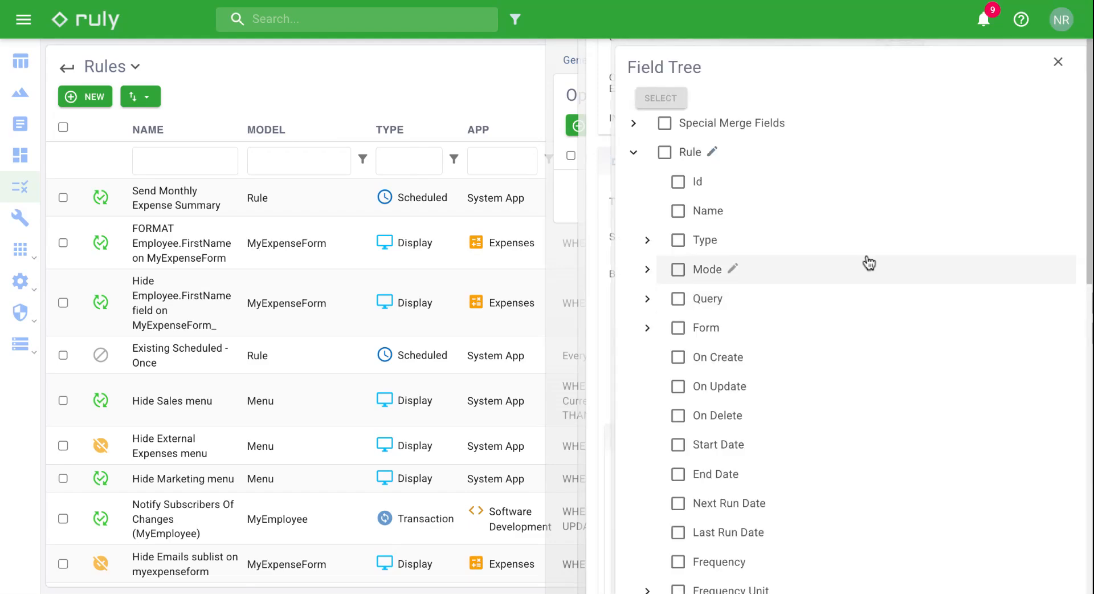
click(633, 124)
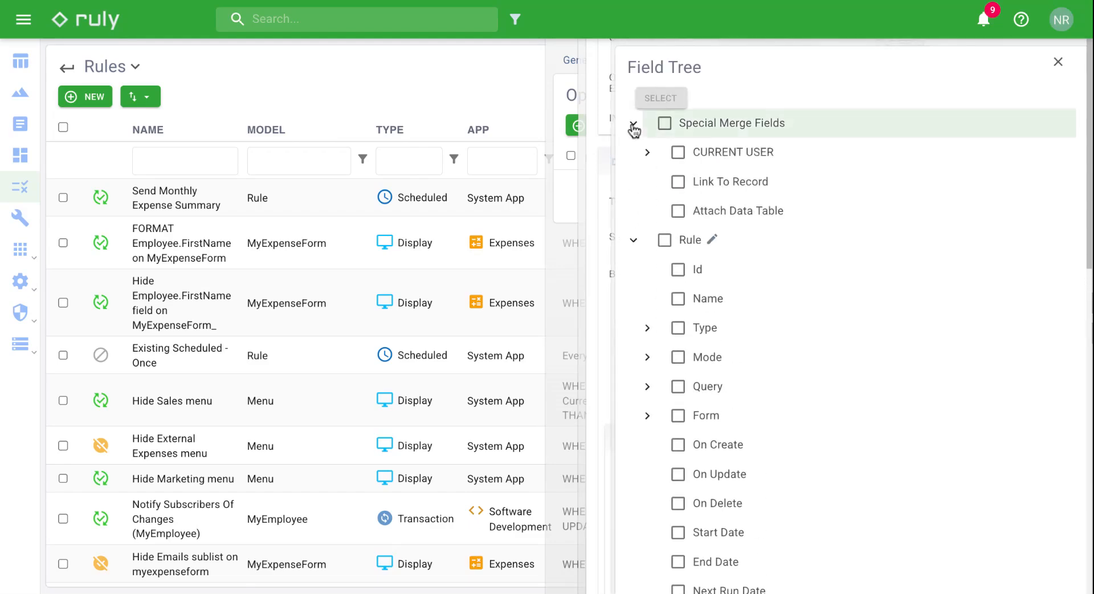
click(678, 209)
Step: Filter attached records to SubmissionDate in the Last 1 Month and save the operation
scroll(712, 533, down, 1)
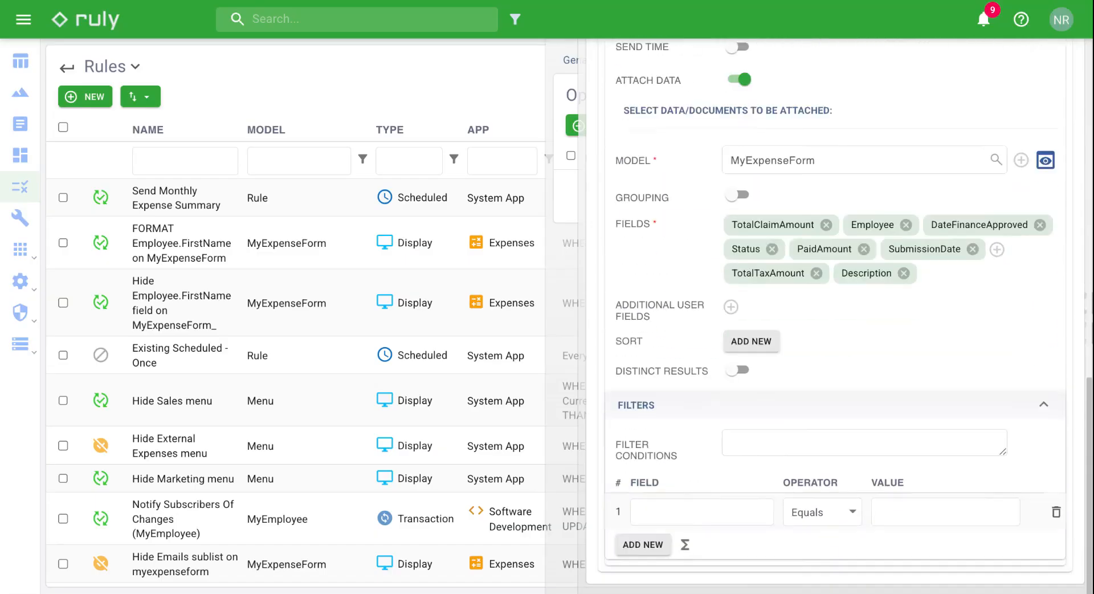
click(698, 519)
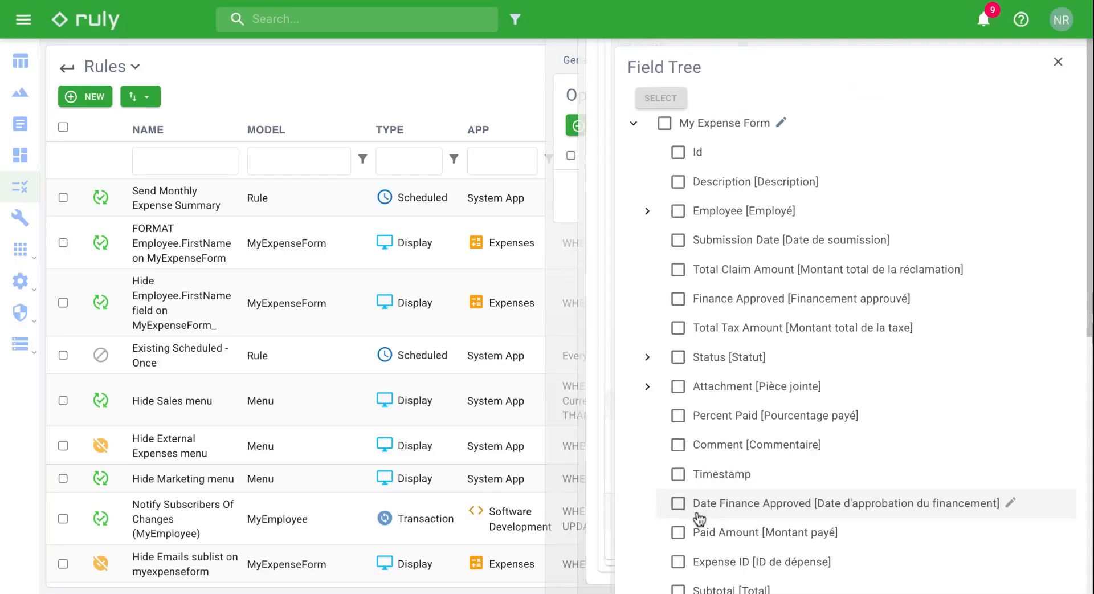
click(678, 239)
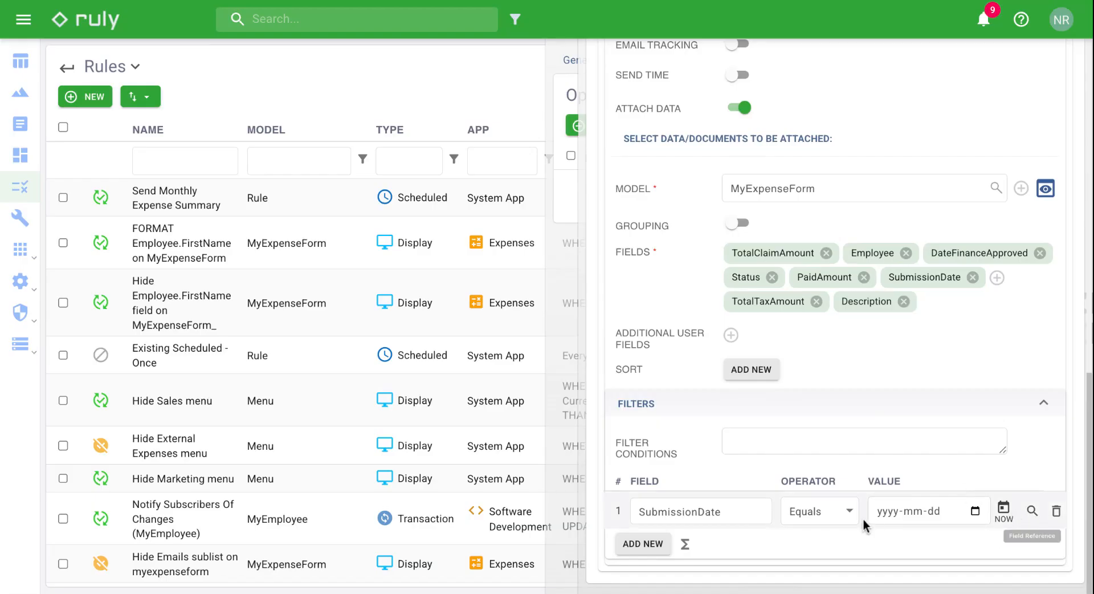
click(843, 512)
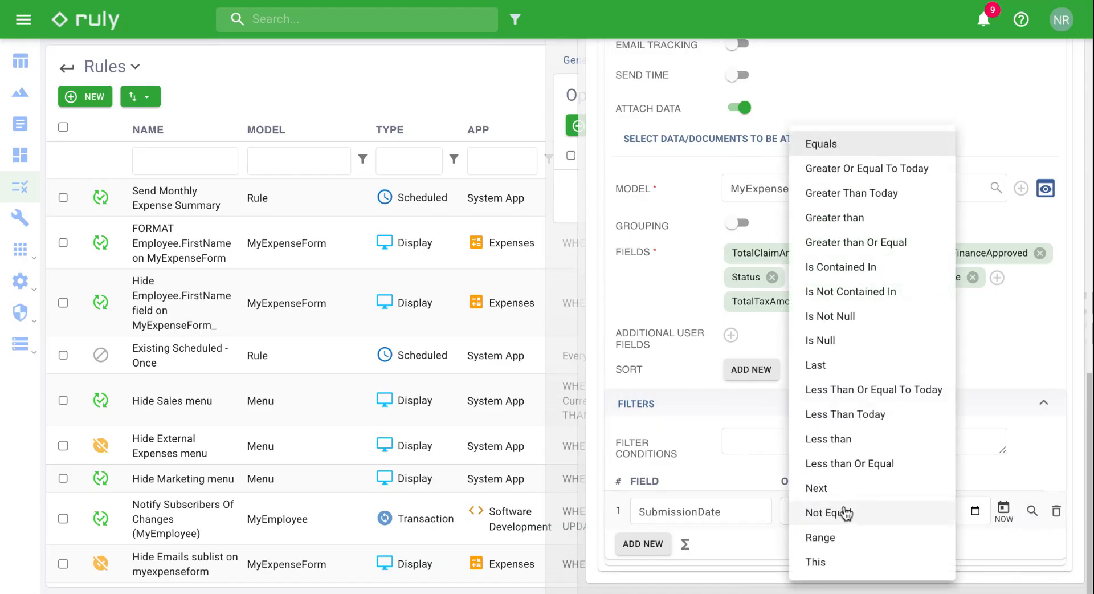
click(846, 366)
click(975, 513)
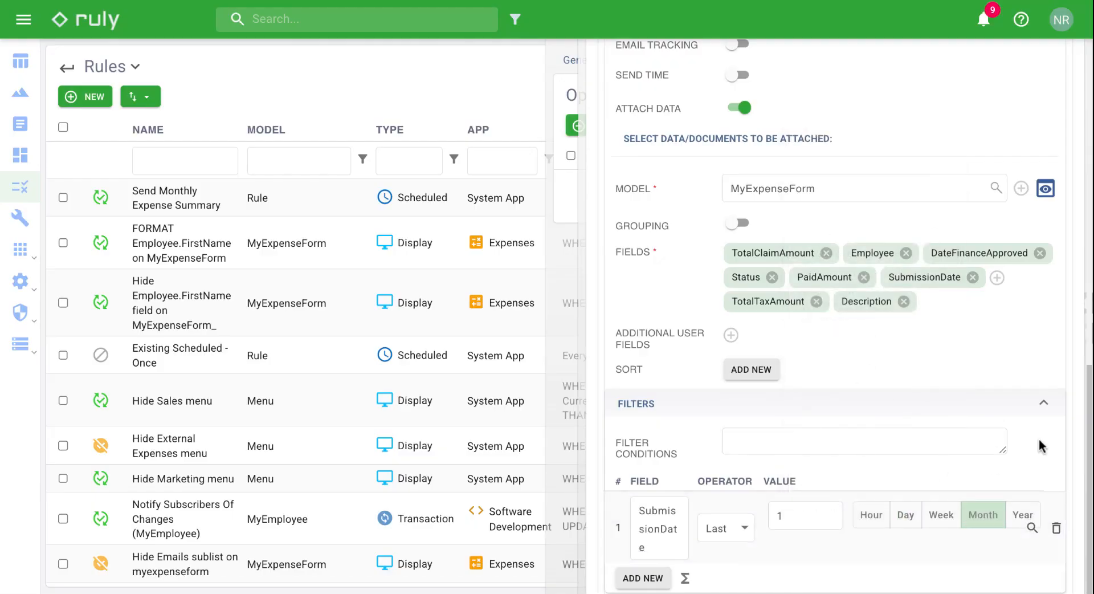
scroll(1038, 439, up, 15)
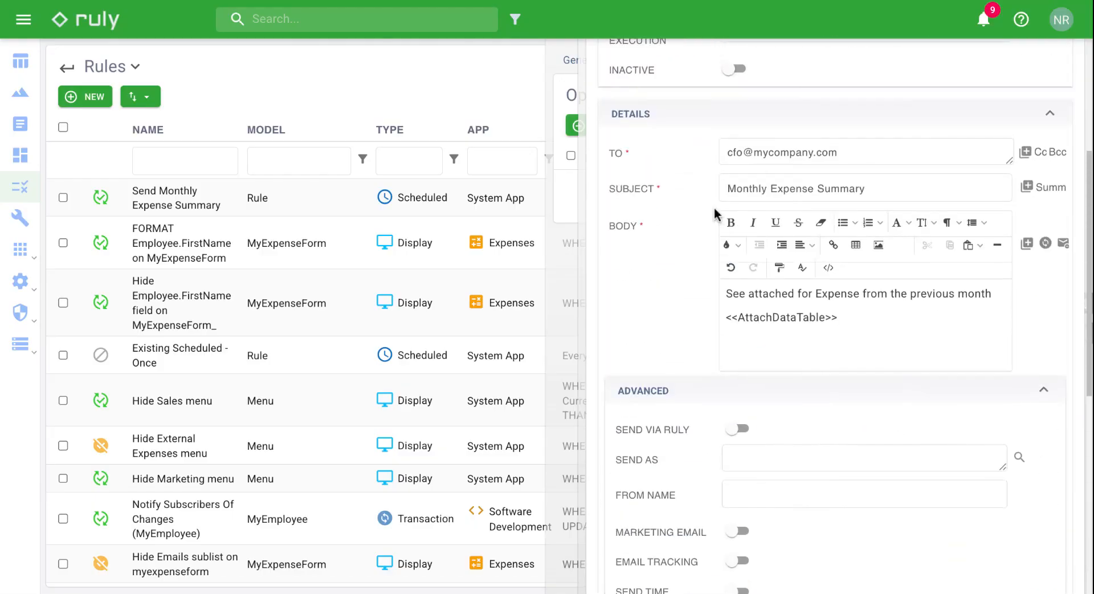
click(625, 104)
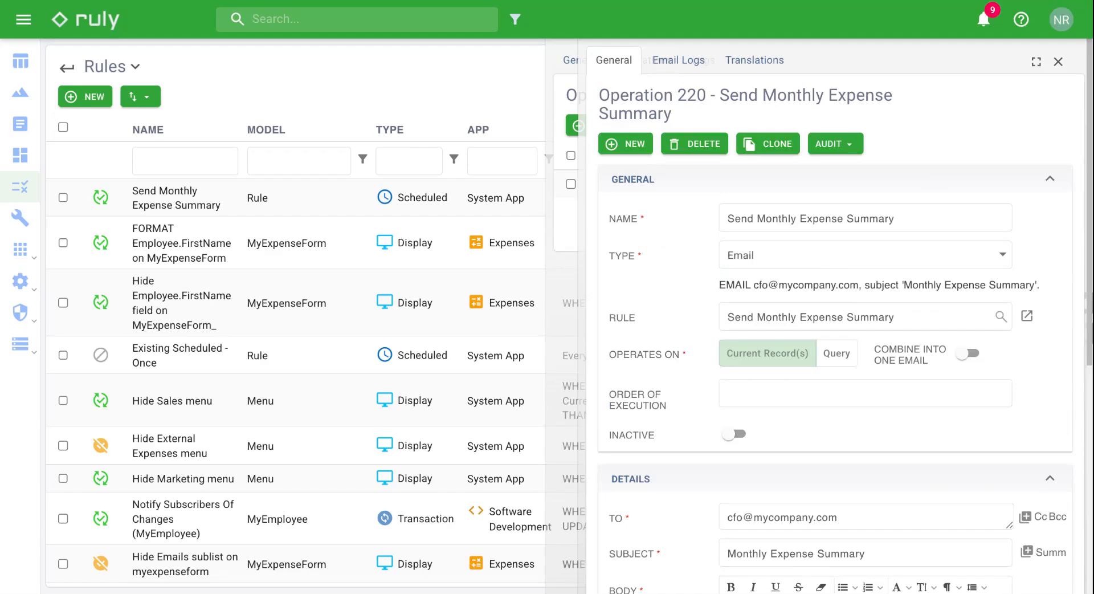
Step: Back on the rule's General tab, start a calculation on the MyExpenseForm model
click(1061, 65)
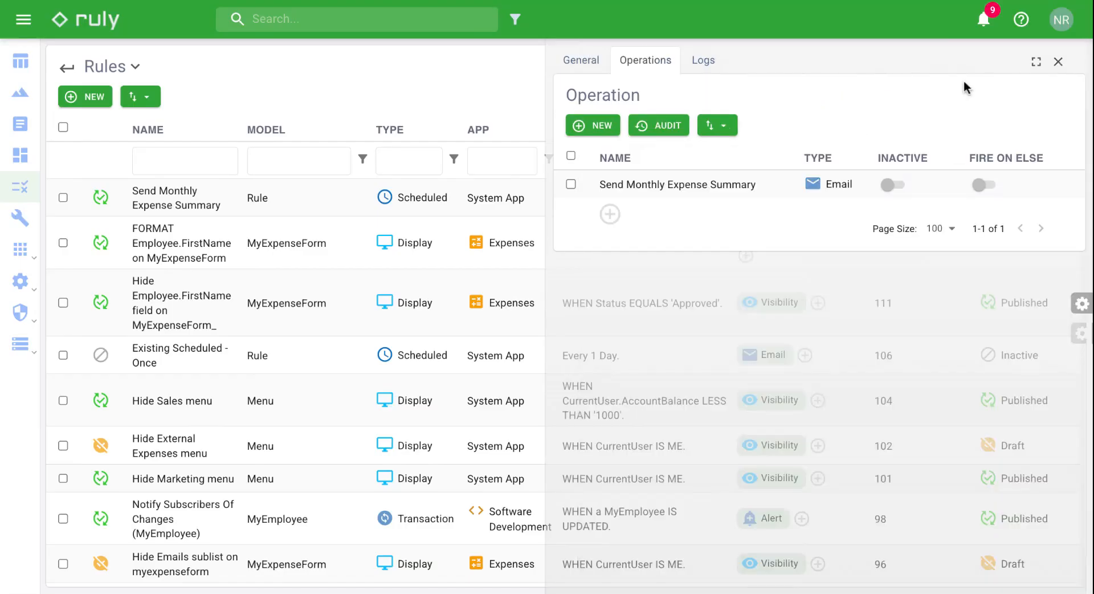
click(577, 64)
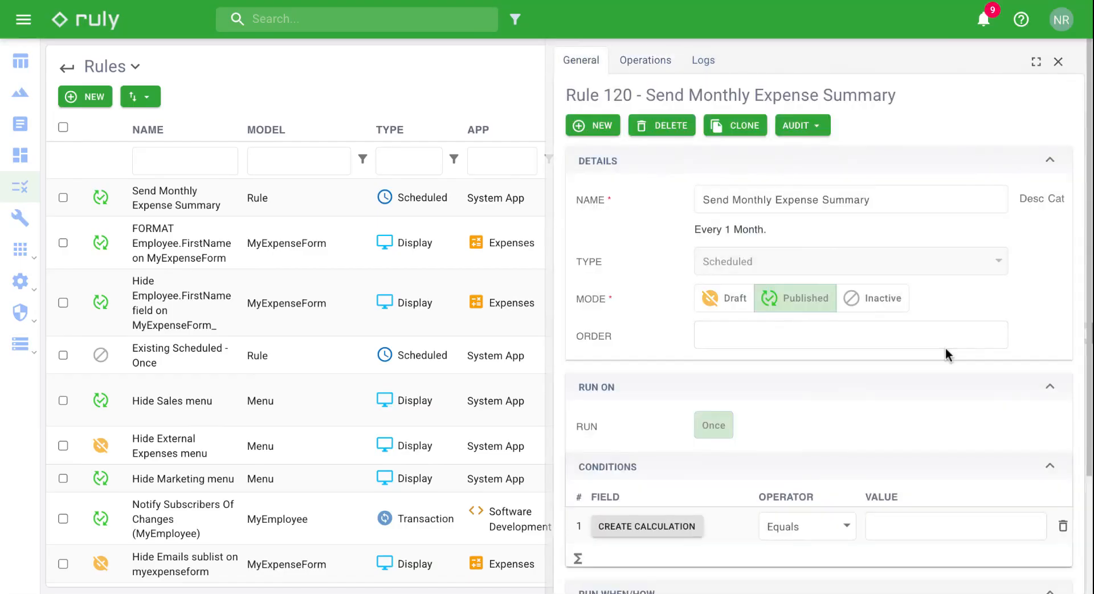
scroll(616, 546, down, 4)
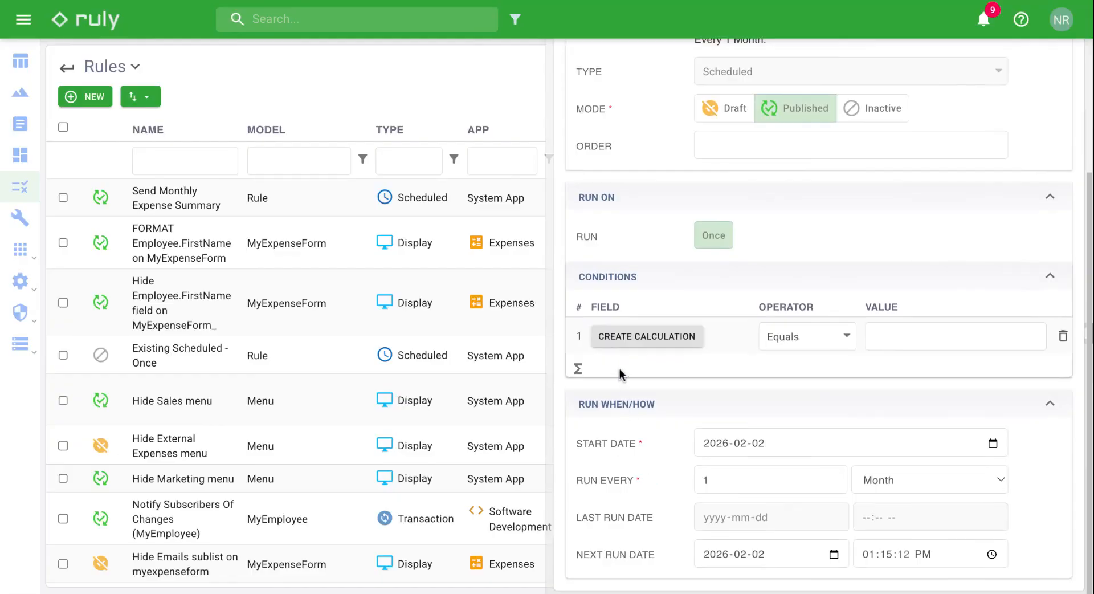
click(647, 336)
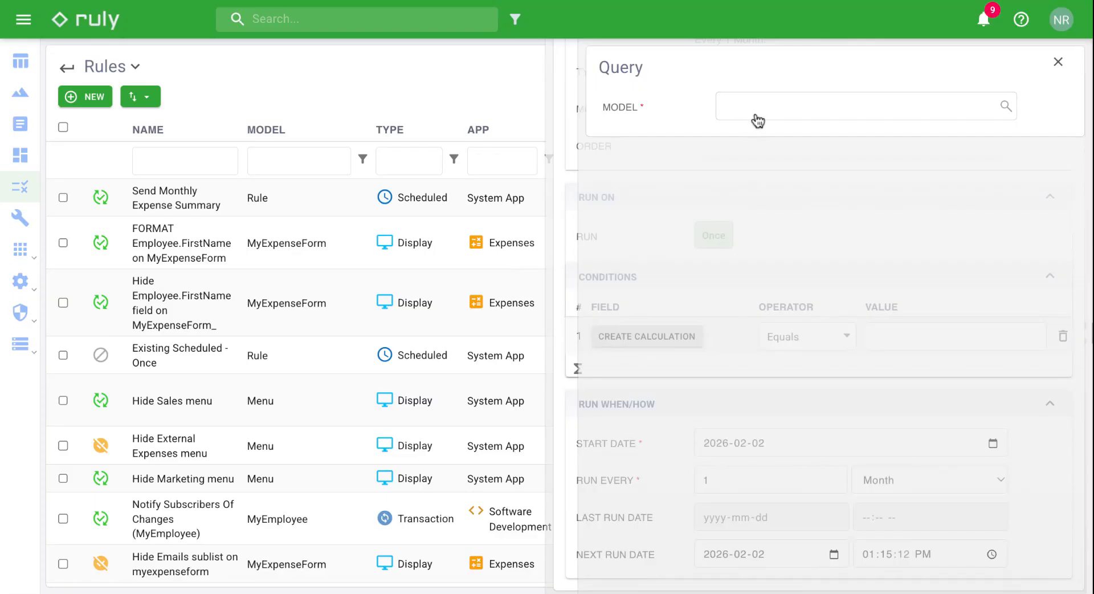
click(758, 118)
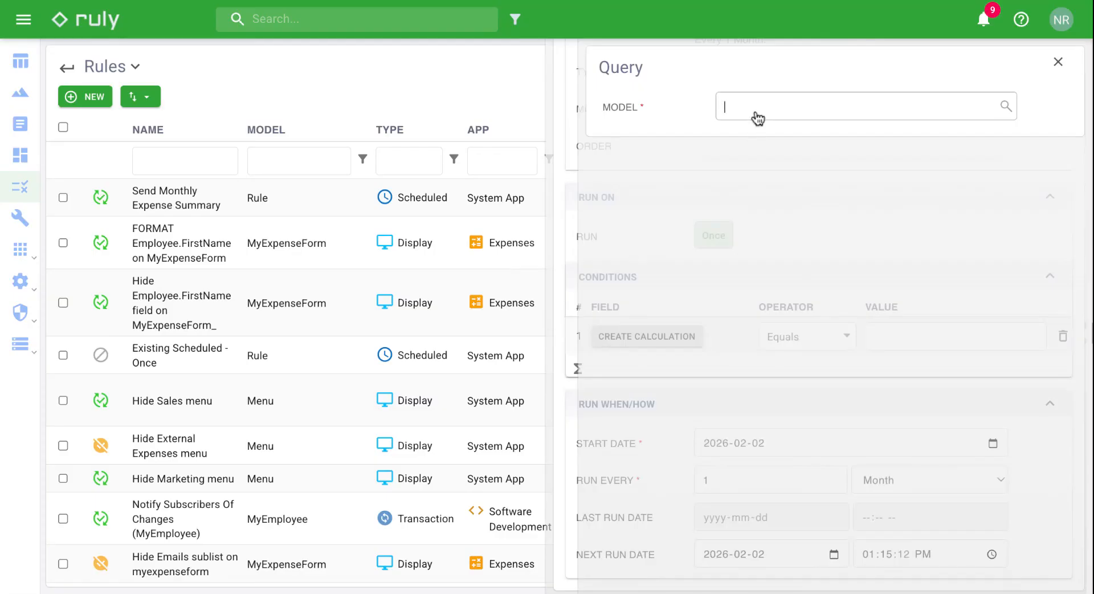
text(myexp)
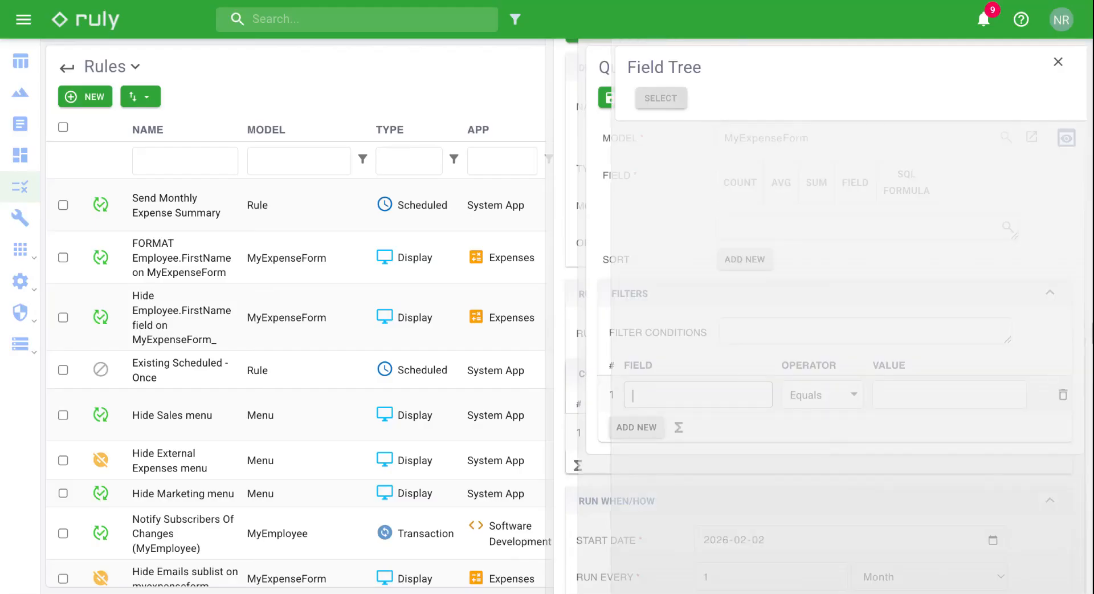
Step: Filter the calculation query to SubmissionDate in the Last 1 Month
click(674, 268)
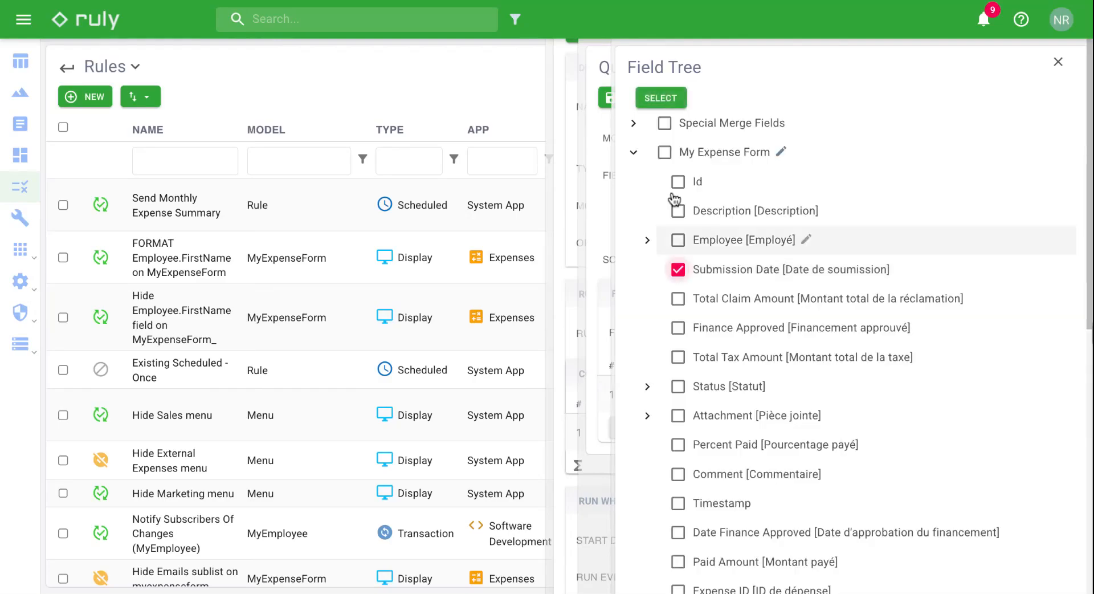
click(661, 98)
click(853, 395)
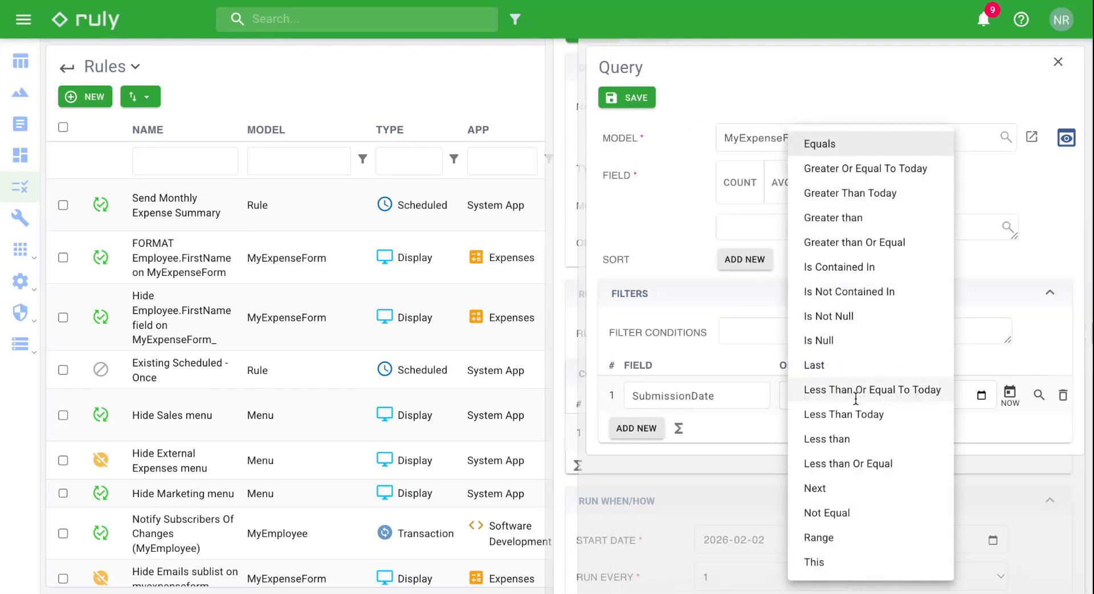
click(853, 366)
click(988, 405)
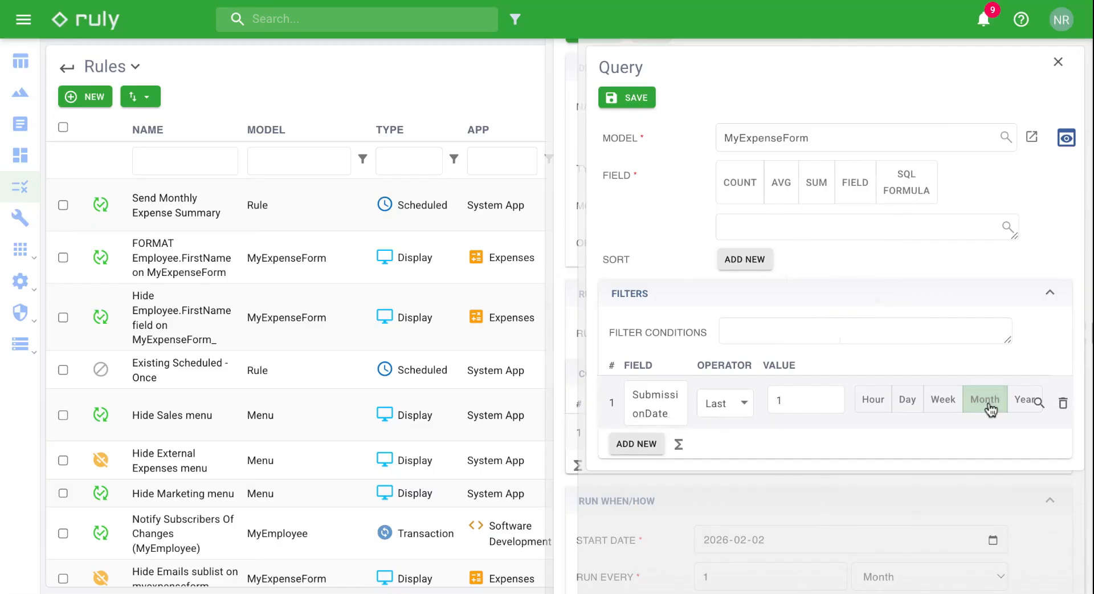
Step: Make the calculation SUM TotalClaimAmount and save the query
click(820, 205)
click(815, 236)
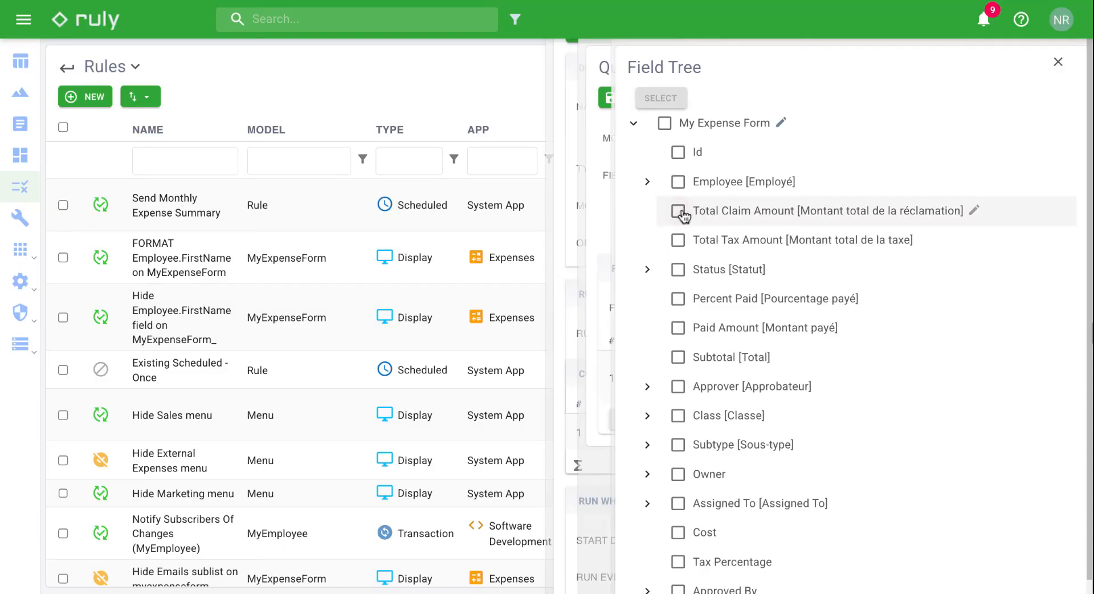
click(680, 212)
click(661, 101)
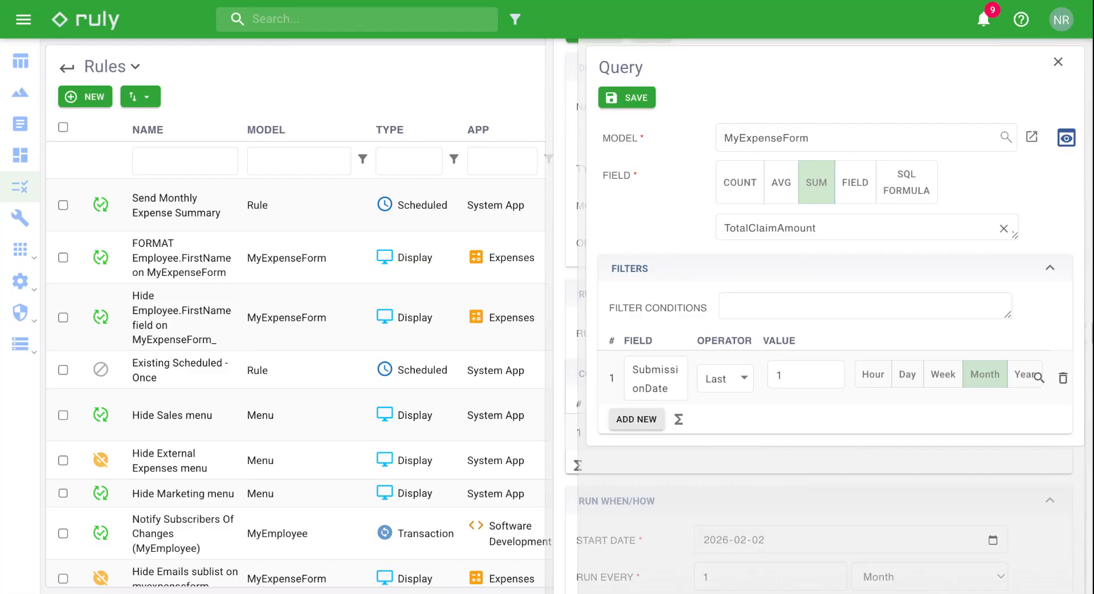
click(635, 100)
click(886, 435)
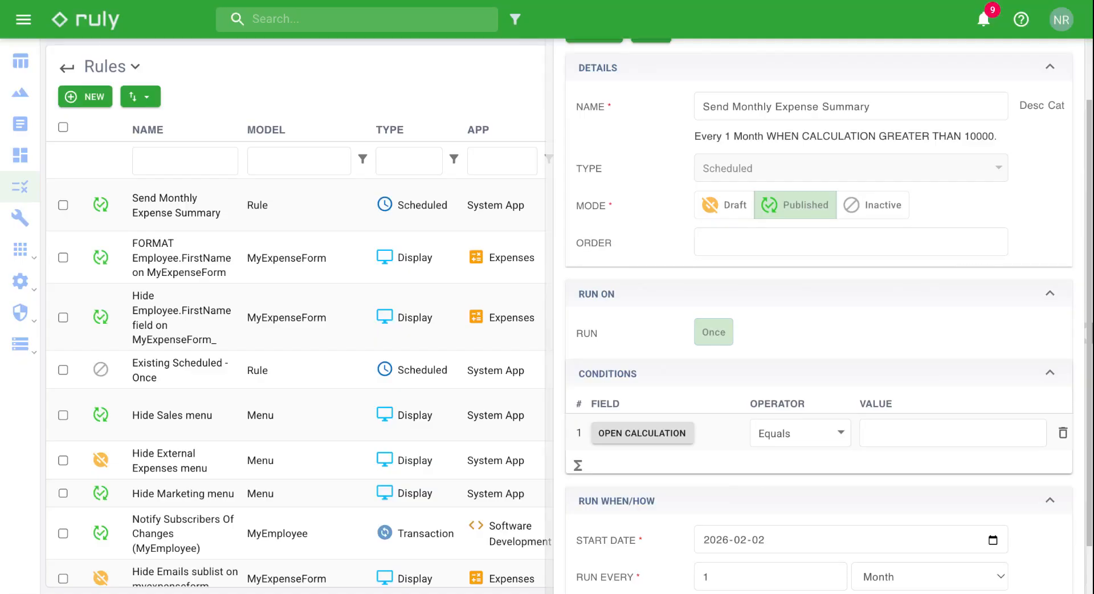
Step: Set the condition operator to Greater than with value 10000
click(794, 440)
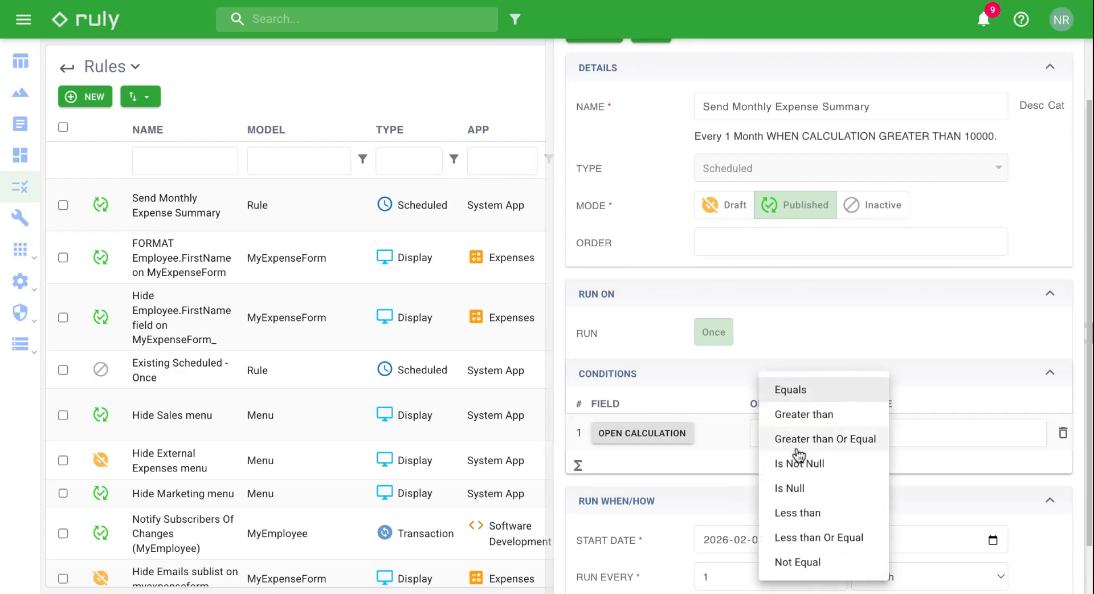
click(804, 416)
click(900, 427)
text(10000)
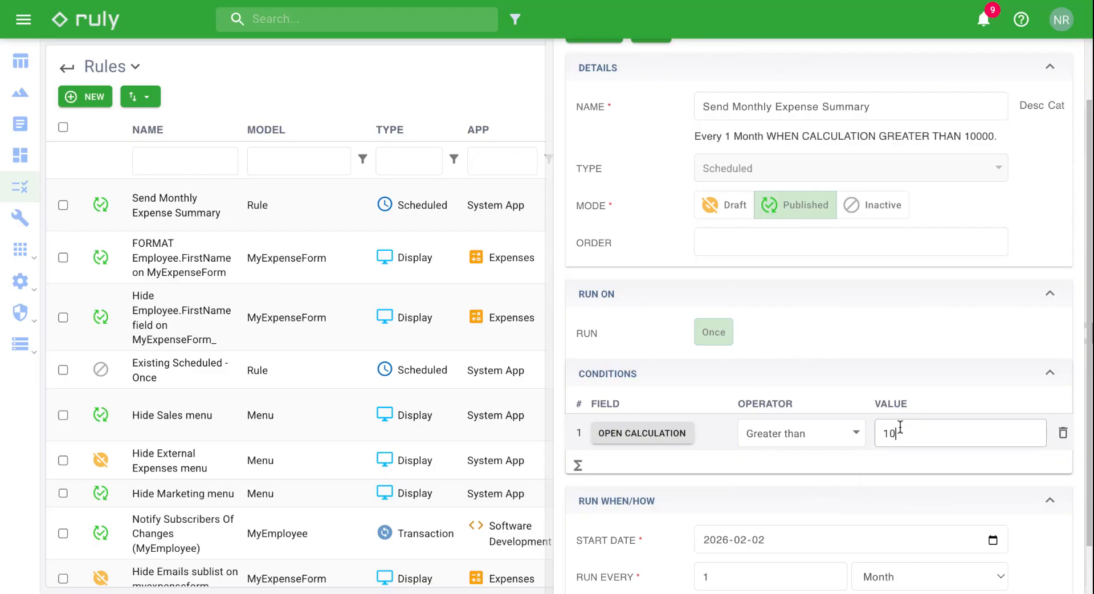